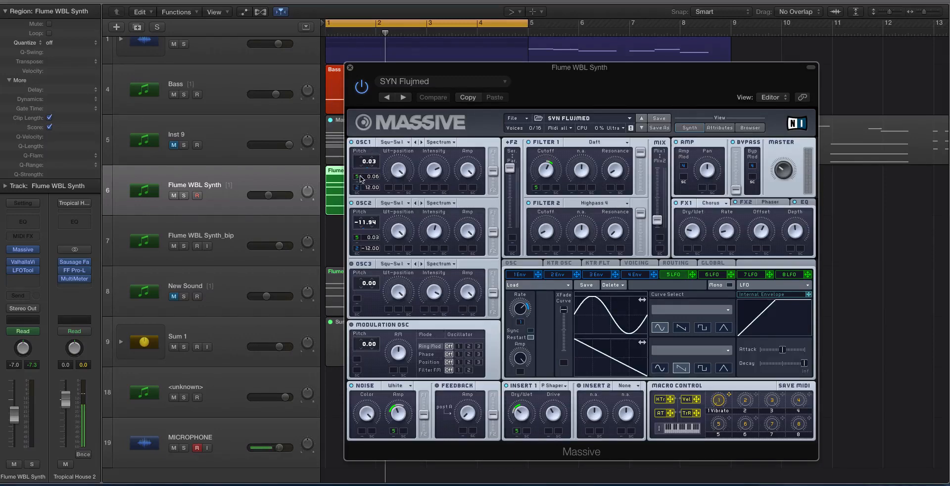
Close the Massive synth window, play the arrangement and solo the Flume WBL Synth track briefly to hear it alone.
click(349, 68)
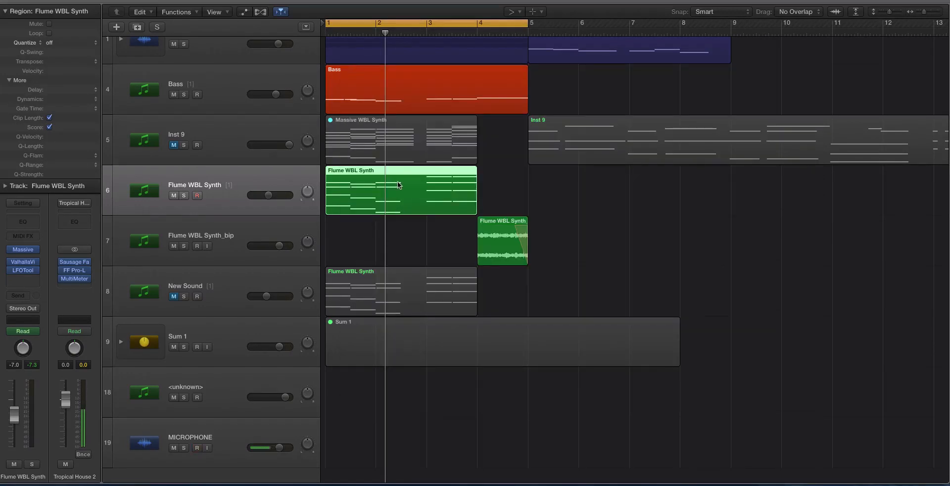
key(super+Up)
key(super+Up)
key(super+Up)
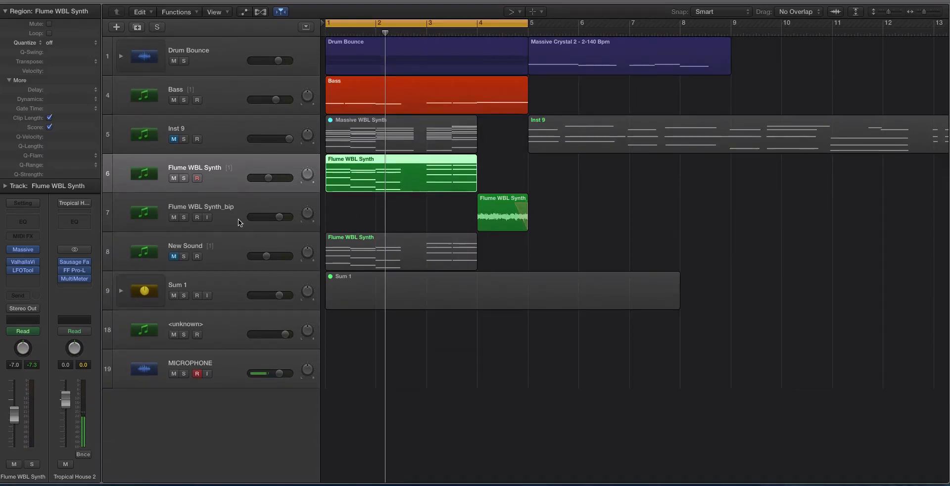
key(space)
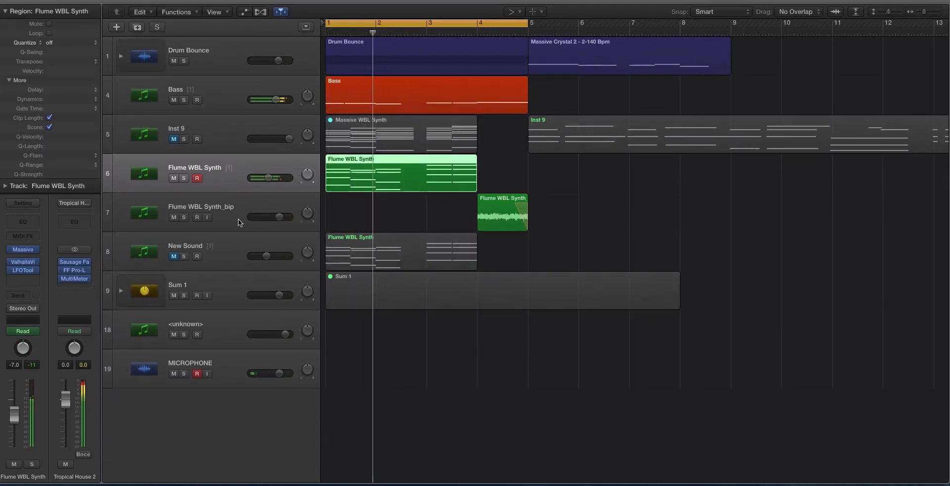
click(184, 179)
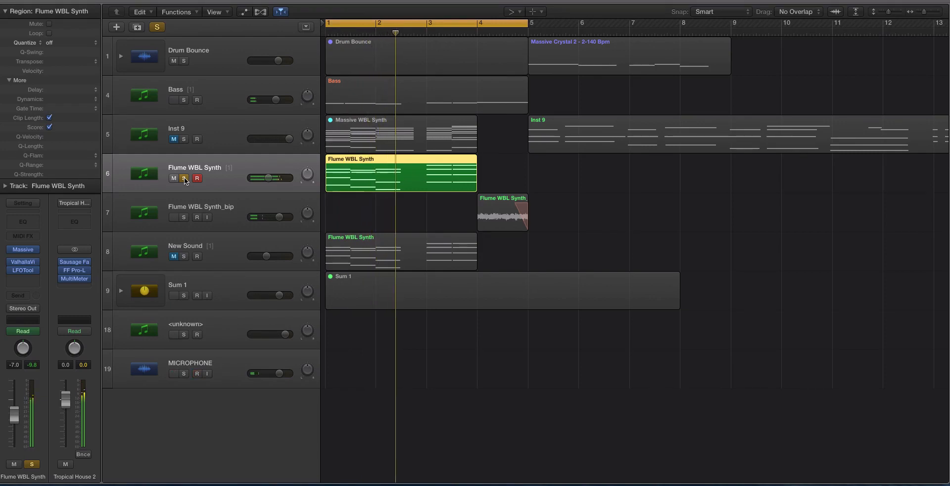
click(184, 177)
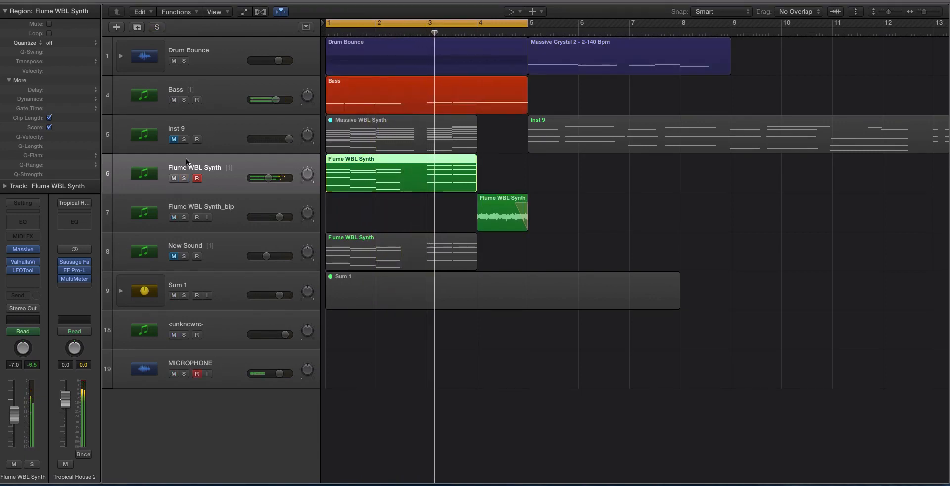
Check the LFOTool settings on the Flume WBL Synth track, bypass the plugin and solo the track's region.
key(super+Down)
key(super+Down)
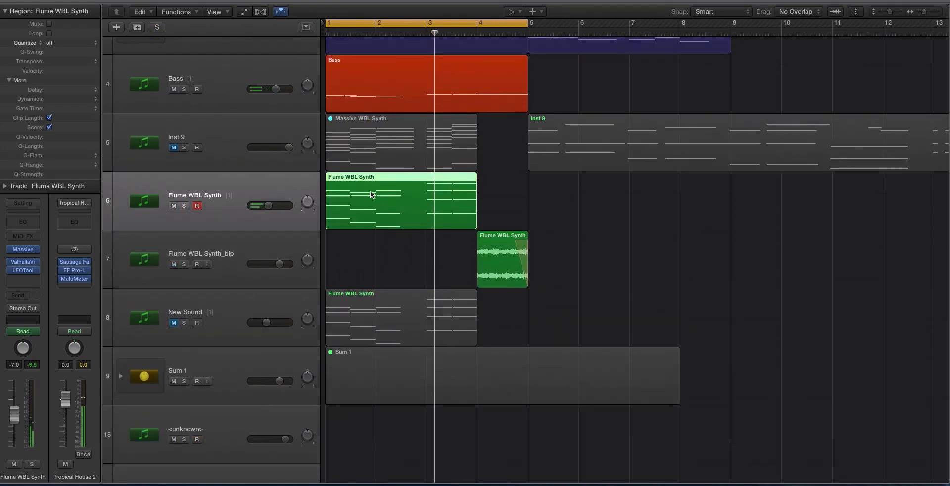
key(super+Right)
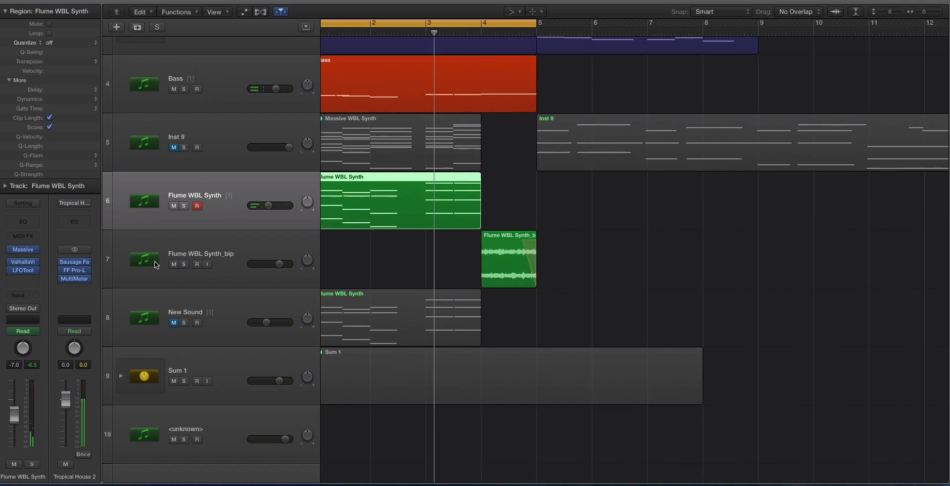
click(22, 270)
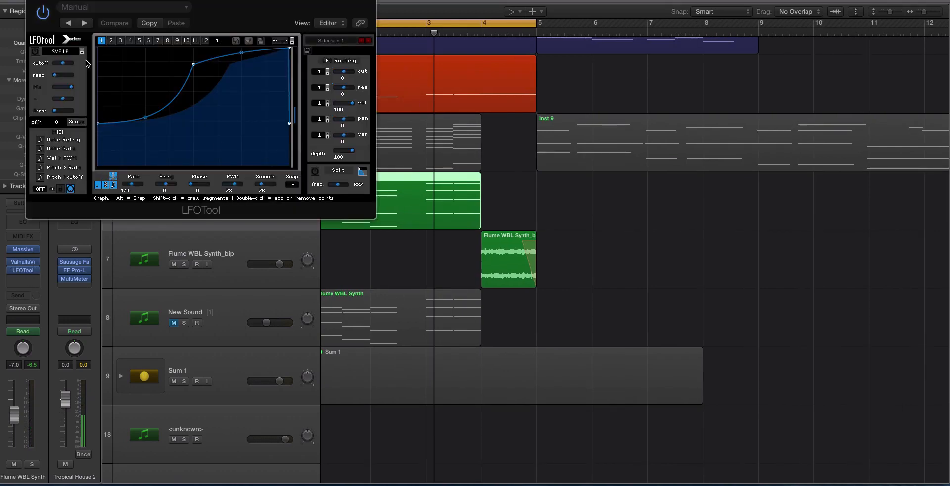
click(33, 1)
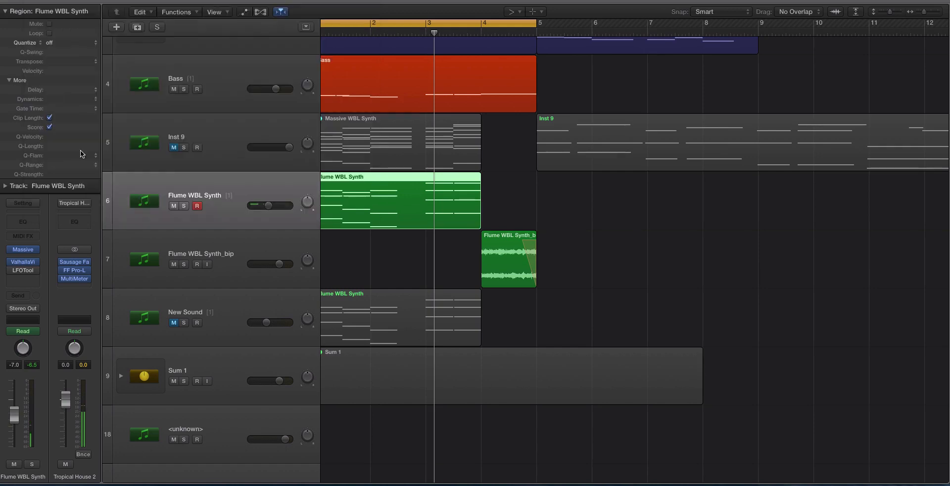
key(ctrl+s)
scroll(322, 179, left, 1)
scroll(323, 175, up, 3)
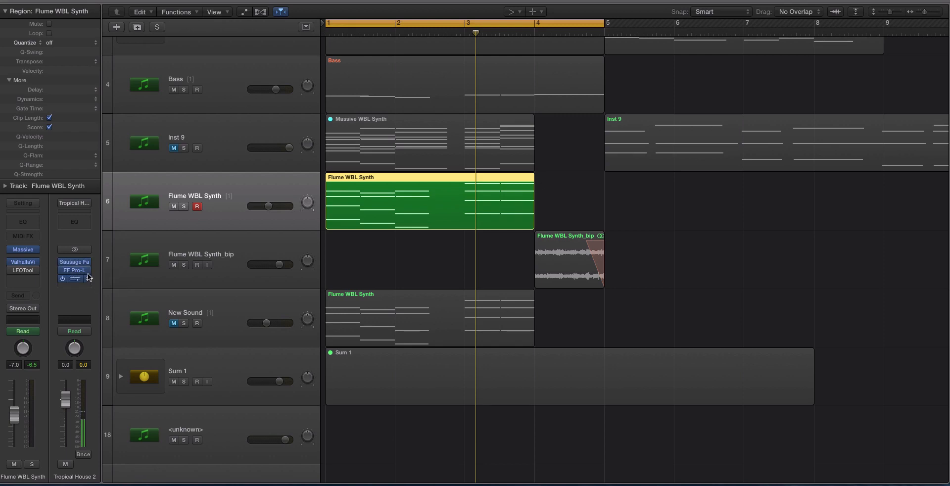
Examine the Sausage Fattener and FF Pro-L settings on the Tropical House 2 output channel.
click(77, 266)
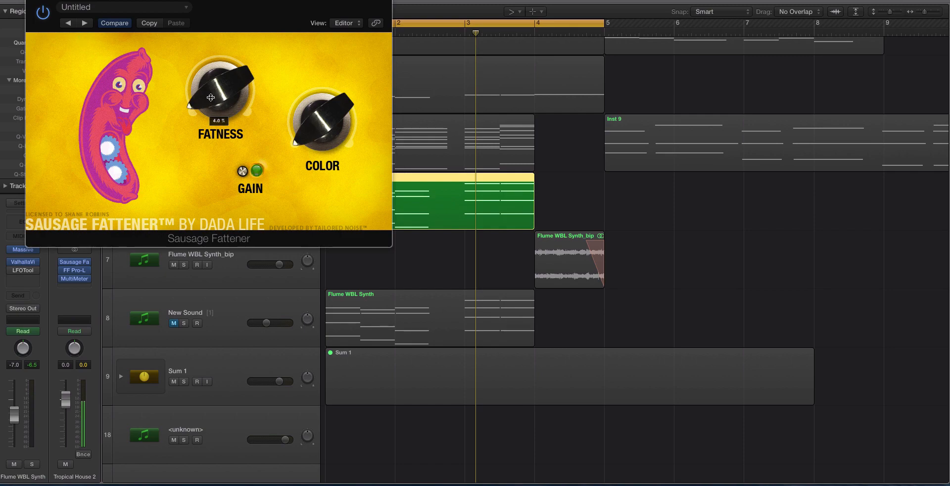
drag(212, 97, 212, 99)
click(33, 1)
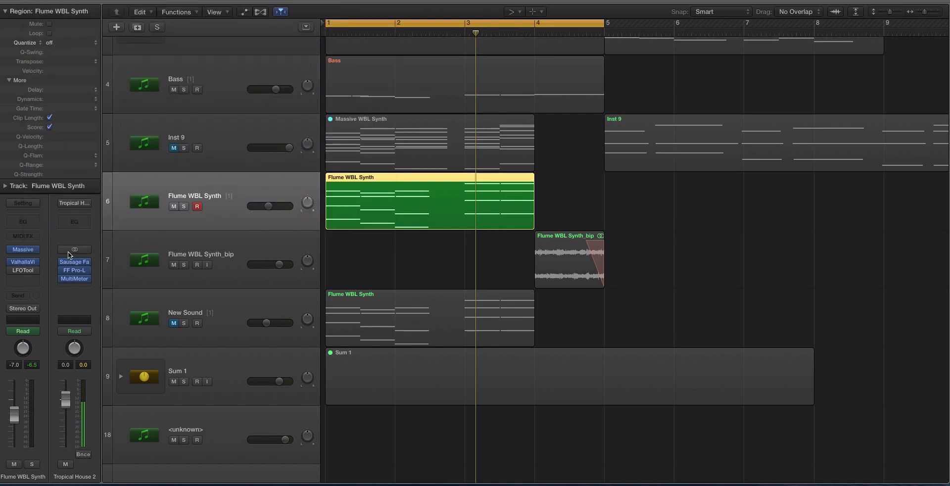
click(75, 270)
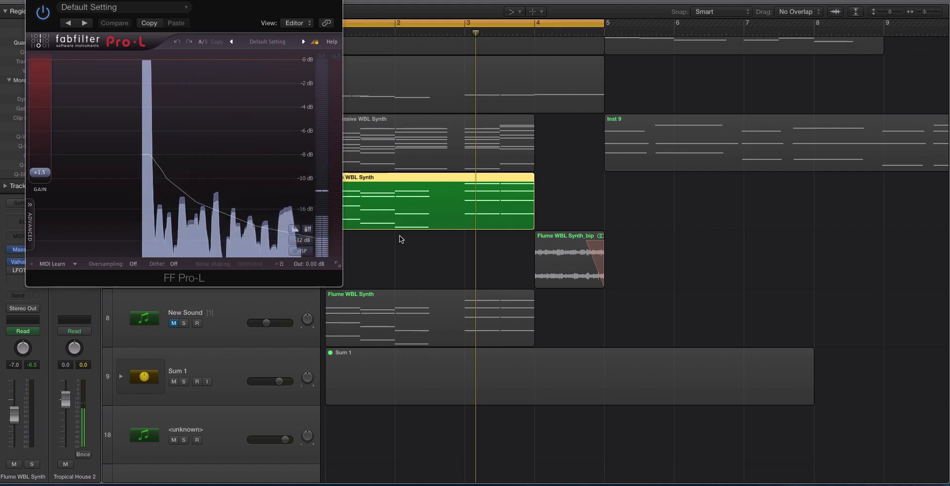
click(32, 1)
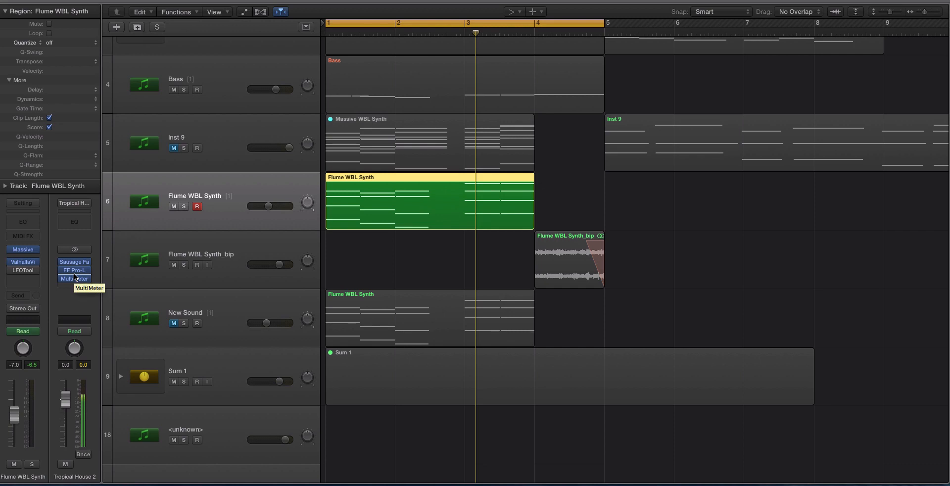
mouse_move(68, 274)
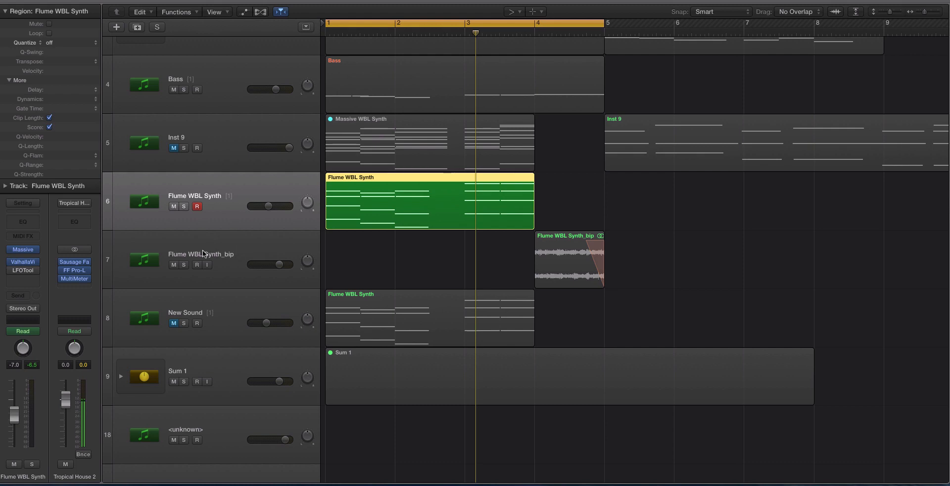
click(71, 264)
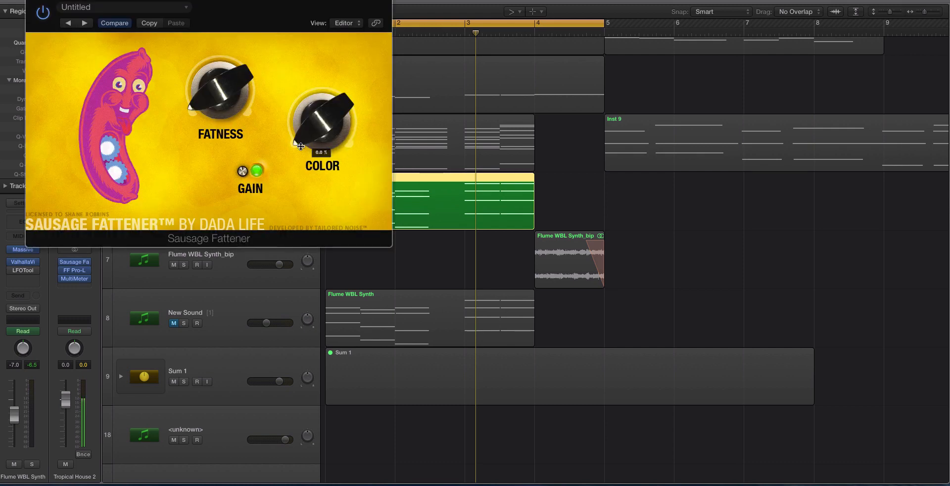
click(32, 1)
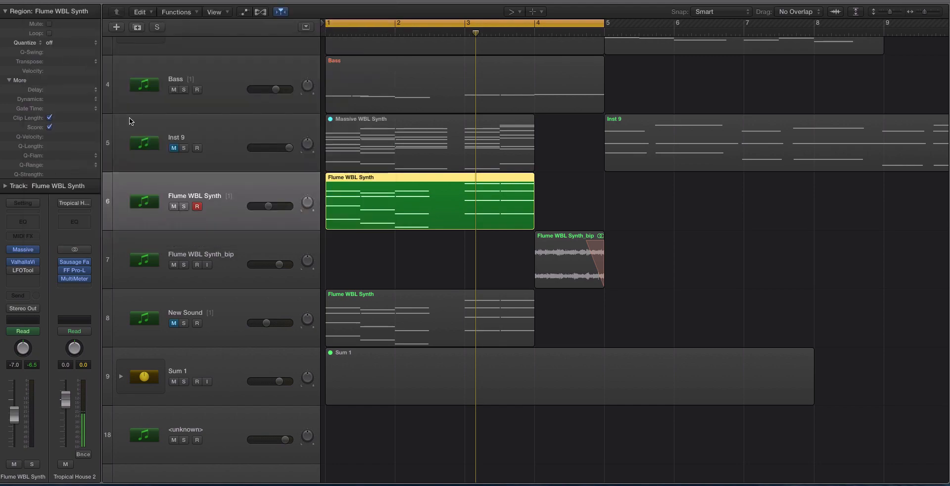
Review the ValhallaVintageVerb settings, including its color modes, and the Massive patch on the Flume WBL Synth track.
click(22, 261)
drag(507, 183, 304, 105)
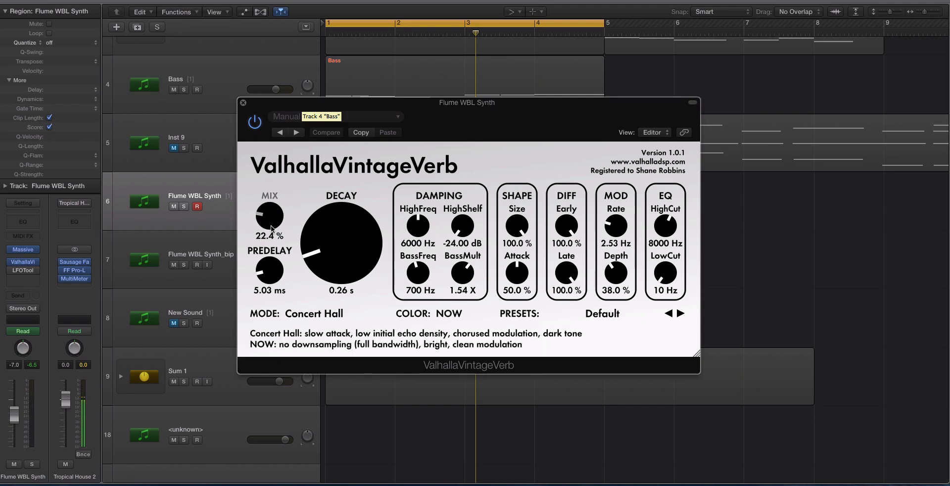
click(442, 315)
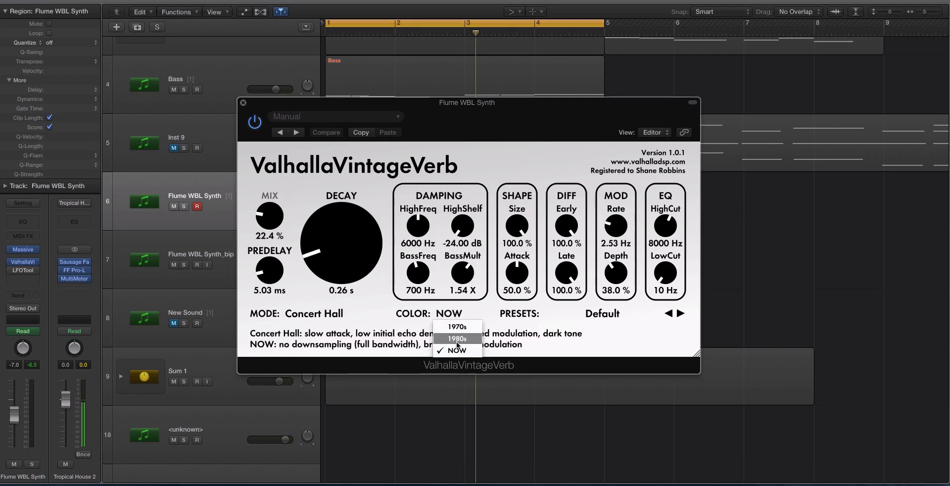
click(396, 331)
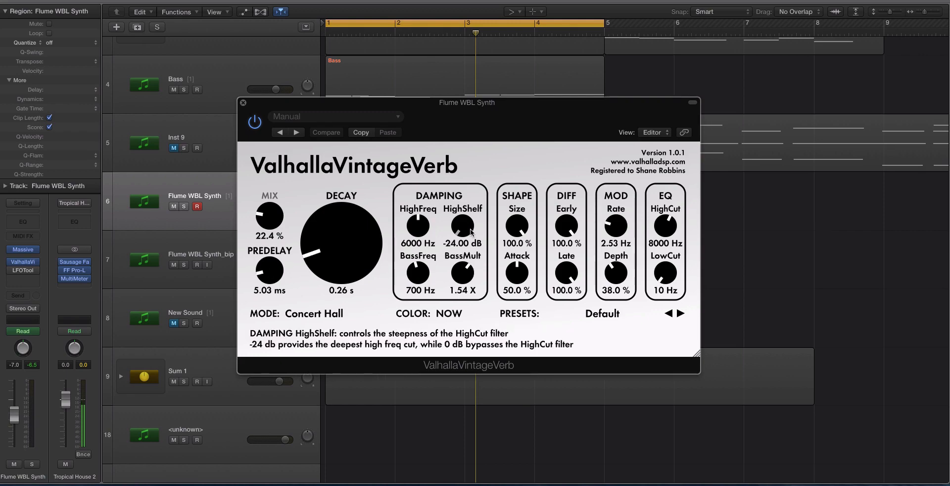
click(243, 102)
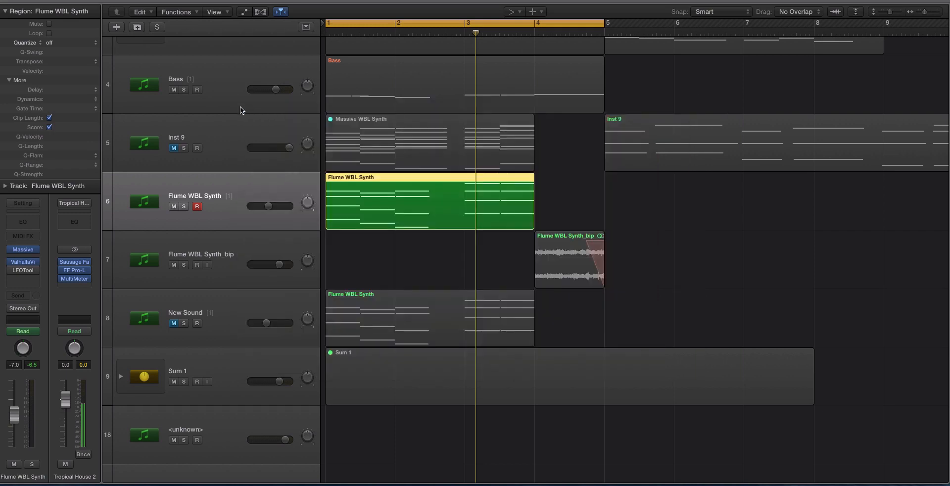
click(22, 249)
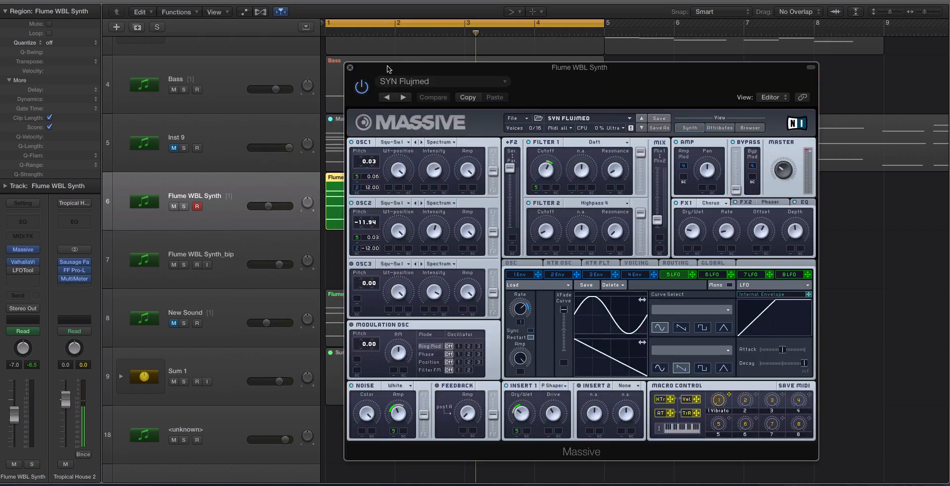
click(347, 65)
Mute the Flume WBL Synth and Flume WBL Synth_bip tracks, unmute the New Sound track and play it.
click(206, 294)
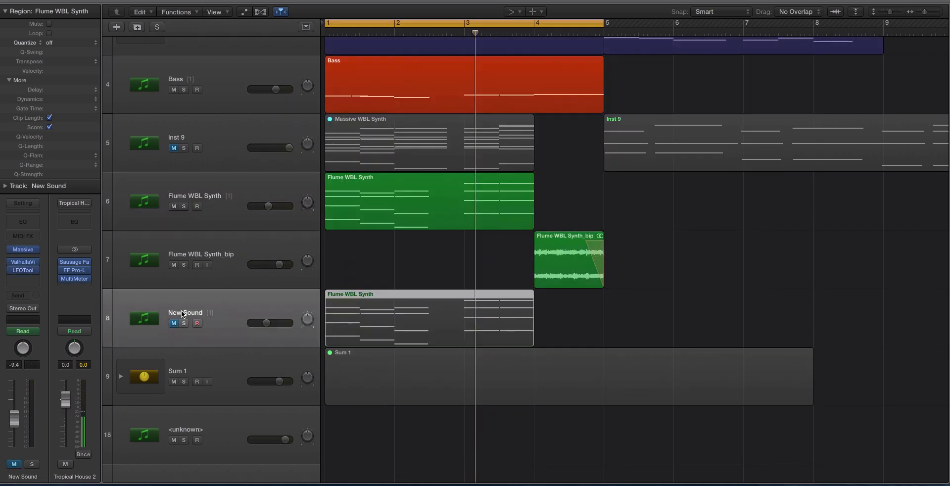
drag(173, 206, 173, 265)
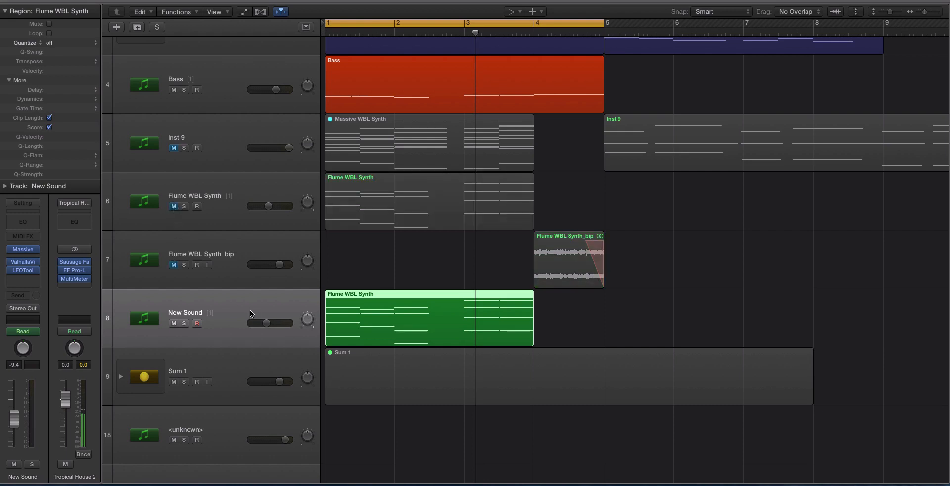
key(space)
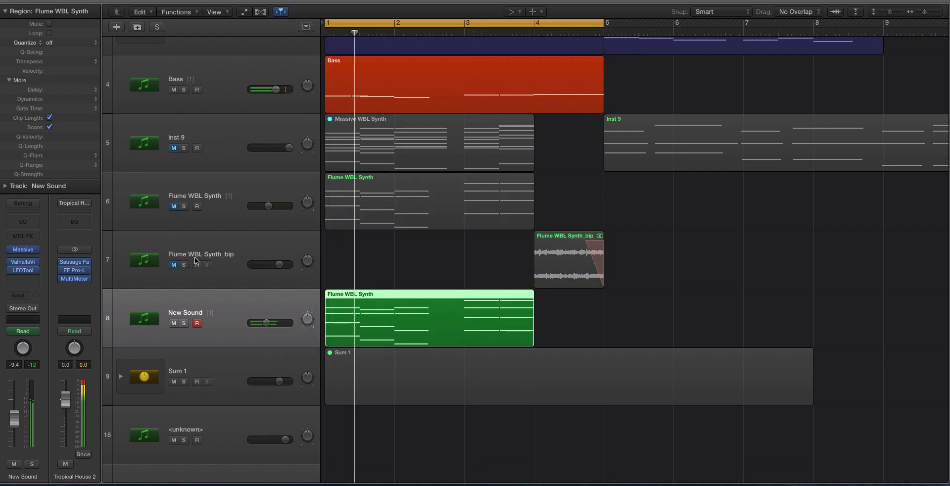
click(233, 277)
click(224, 303)
Bypass ValhallaVintageVerb and LFOTool on the New Sound track and open its Massive synth clear of the track list.
click(11, 263)
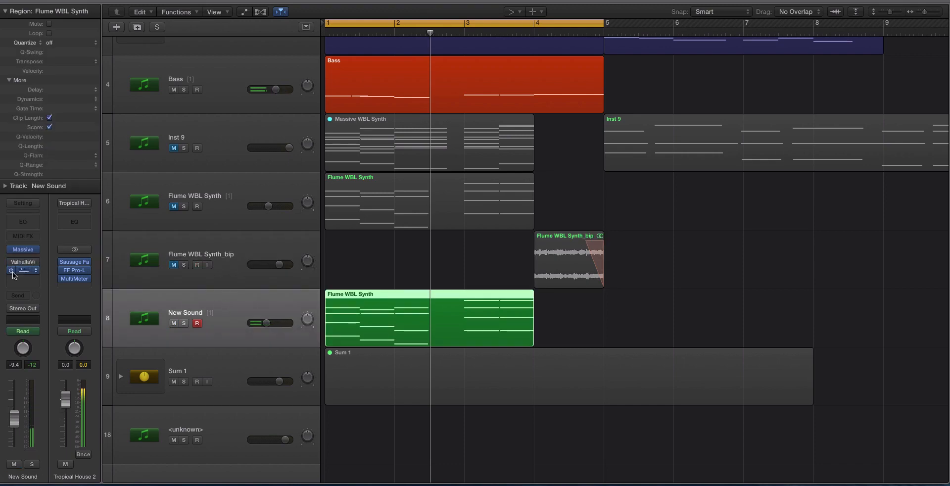
click(23, 248)
key(XF86AudioRaiseVolume)
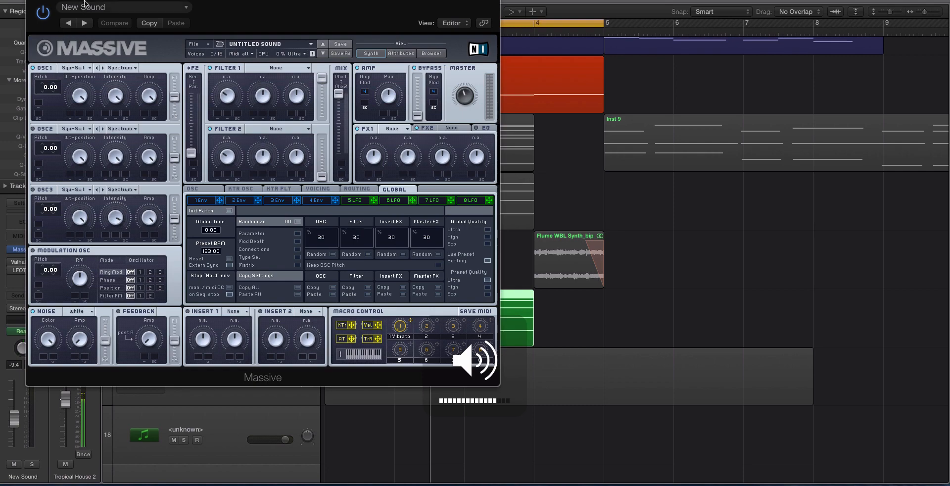
drag(85, 3, 492, 38)
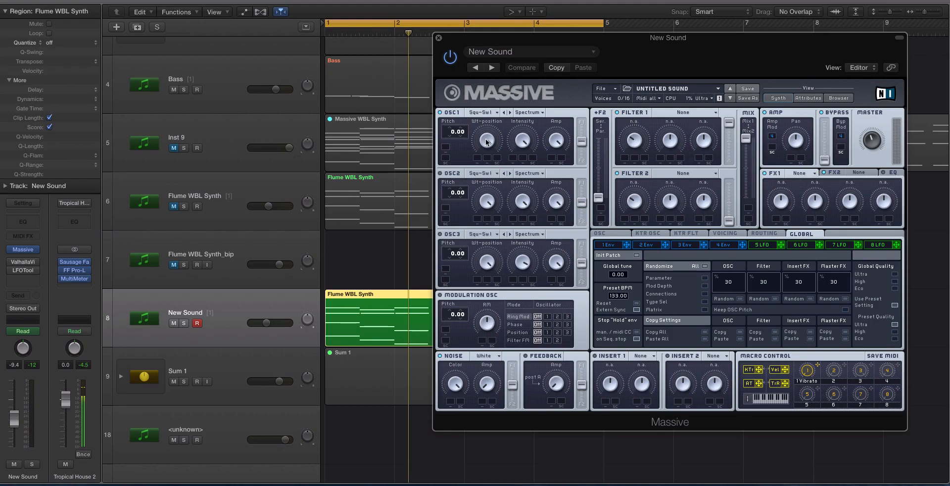
Set OSC1's pitch to 0.03 with a lower Intensity, and set OSC2's pitch to -11.94.
drag(486, 142, 488, 145)
drag(463, 131, 464, 129)
mouse_move(454, 196)
mouse_down()
mouse_move(452, 206)
mouse_move(463, 201)
mouse_move(468, 177)
mouse_move(467, 188)
mouse_up()
Audition OSC2 at pitches 0.00 and -12.00, return it to -11.94 and lower its Intensity.
key(space)
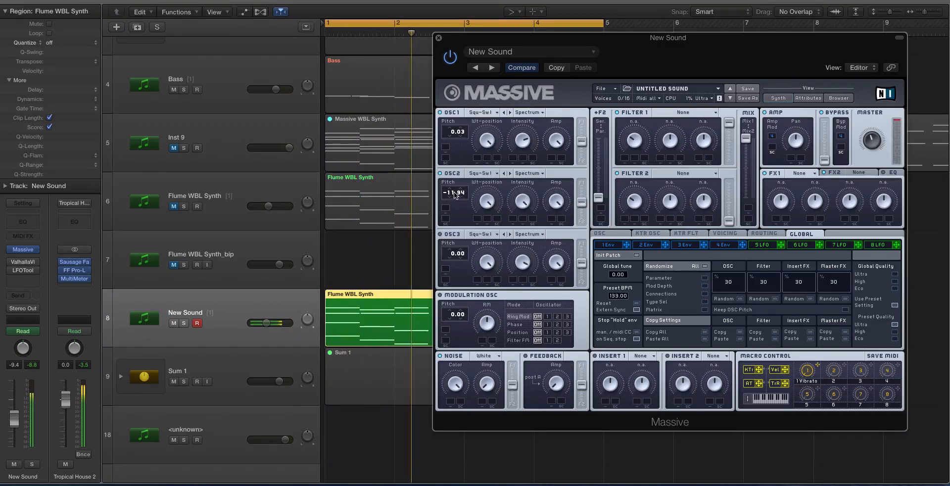
key(space)
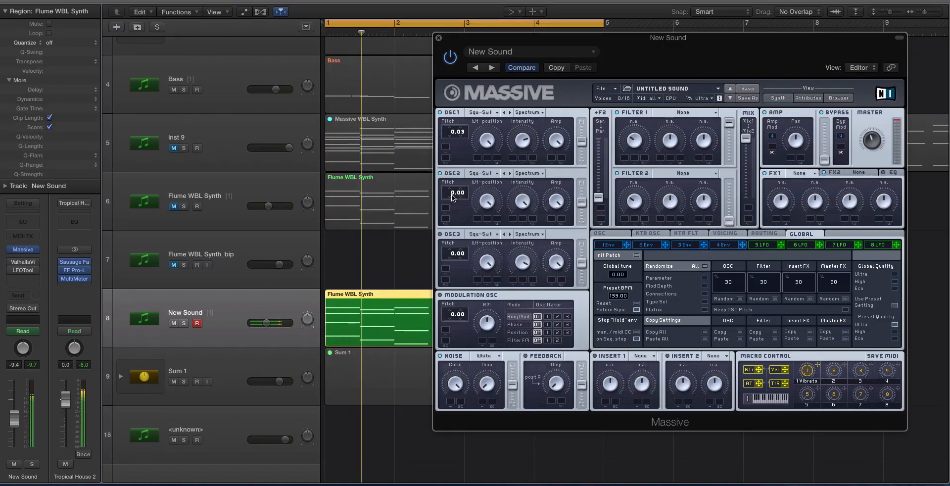
key(space)
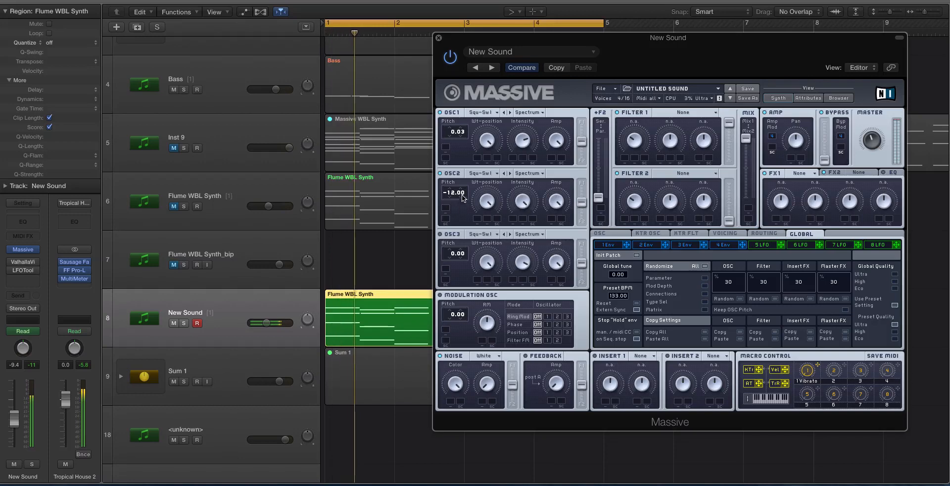
drag(463, 210, 469, 190)
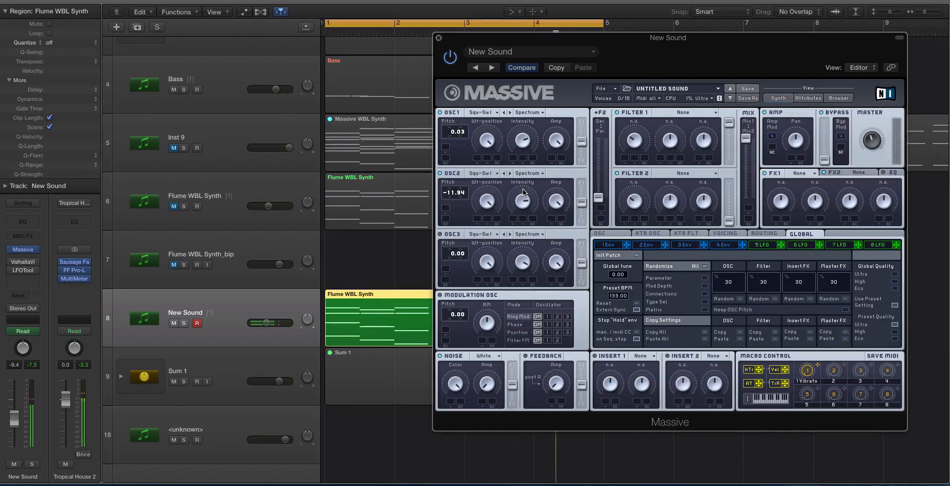
Reselect the region on the New Sound track and reposition the Massive window over the arrangement.
click(382, 285)
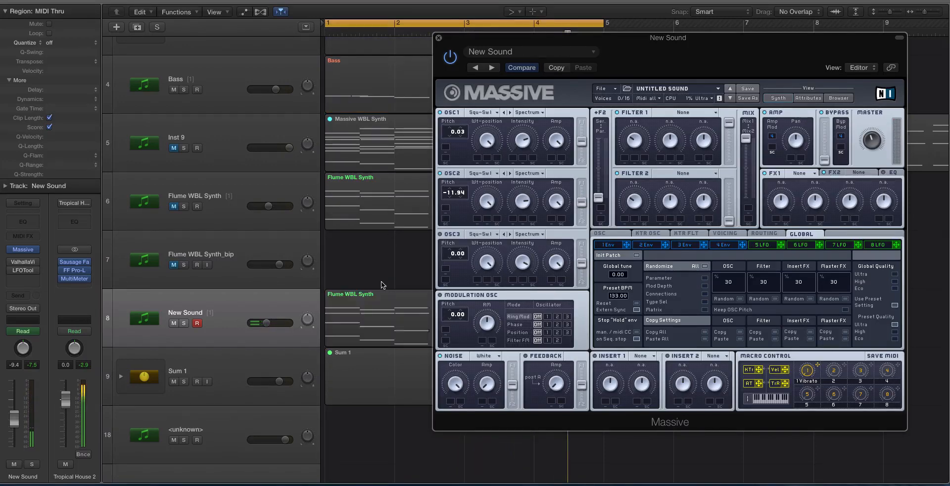
click(395, 302)
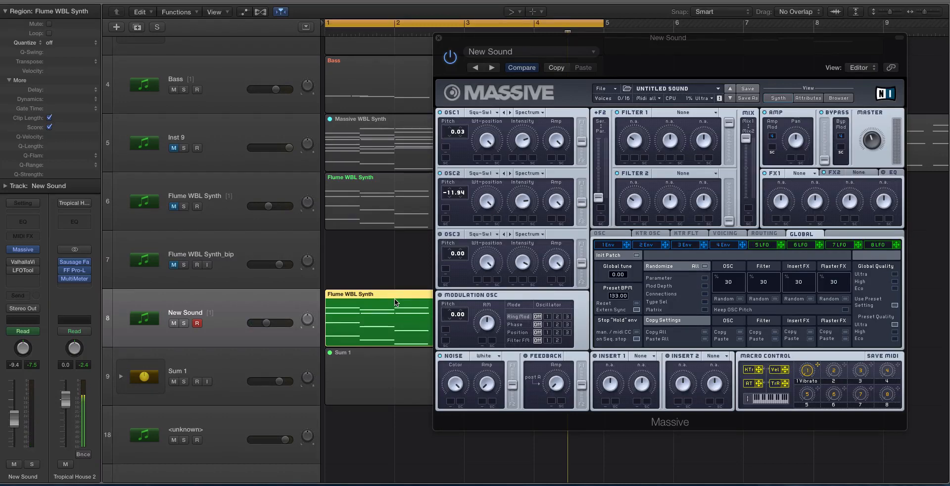
drag(453, 49, 419, 62)
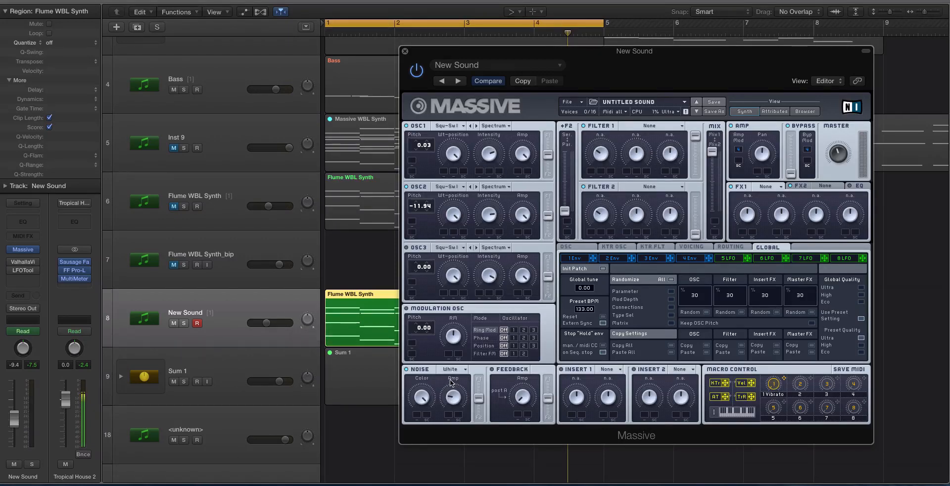
Set the filter routing slider to serial and load Daft in Filter 1 with a lower Resonance.
key(space)
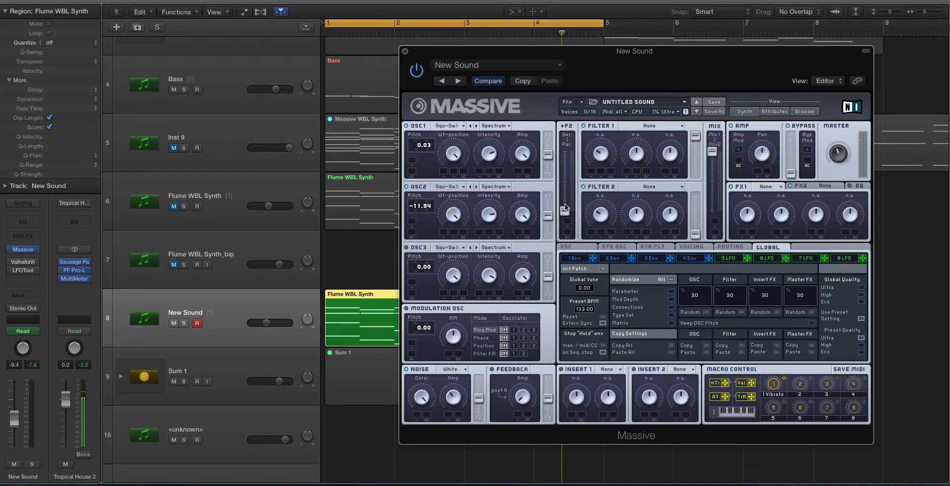
drag(565, 202, 568, 141)
click(644, 127)
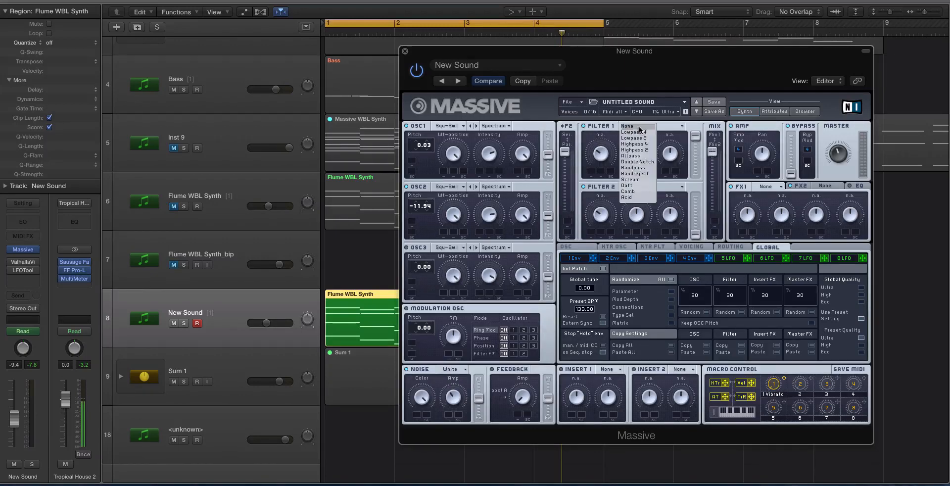
click(645, 186)
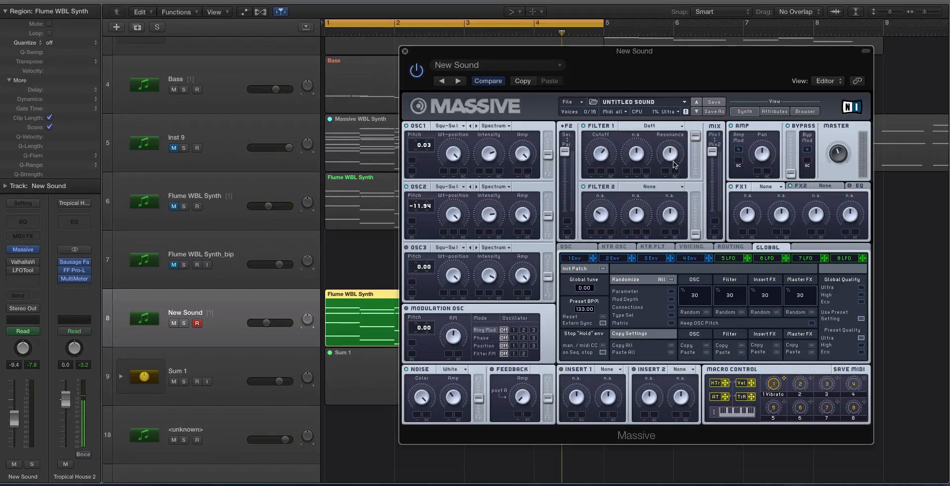
drag(666, 164, 672, 197)
key(space)
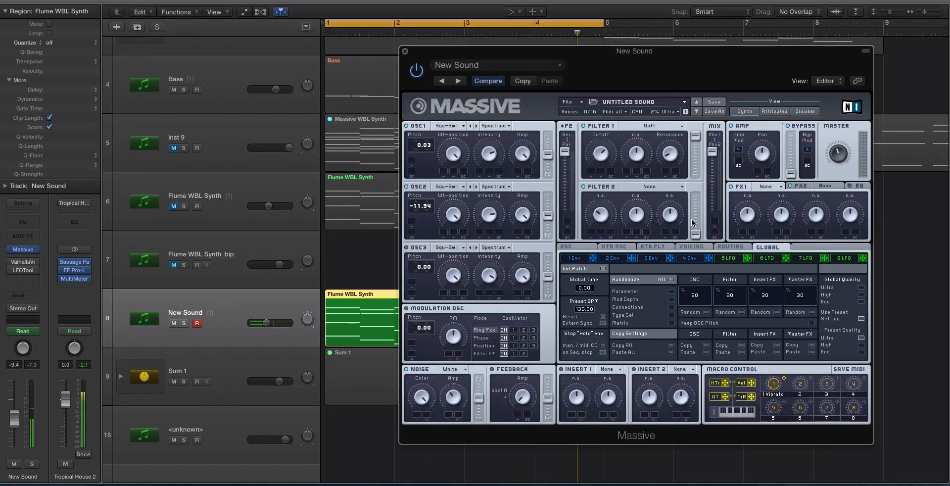
Raise Filter 2's output level, set it to Highpass 4 and raise its Cutoff while auditioning.
drag(695, 233, 712, 178)
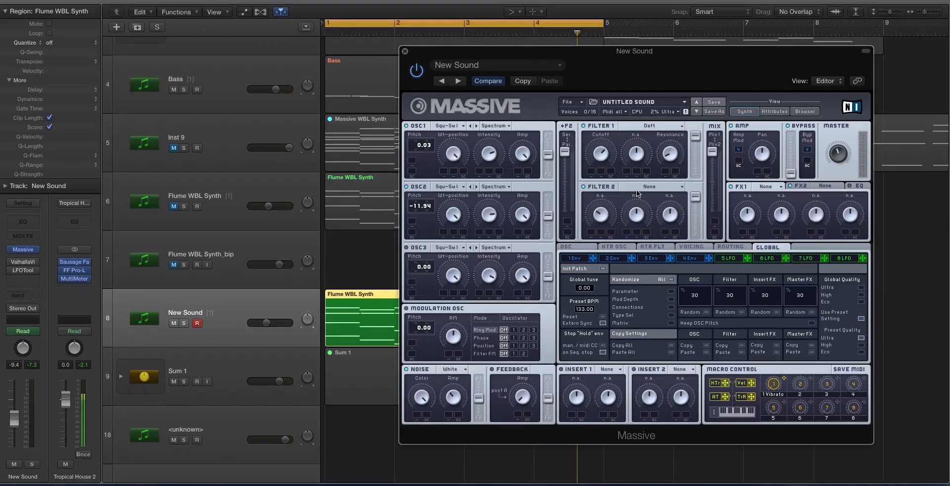
click(649, 186)
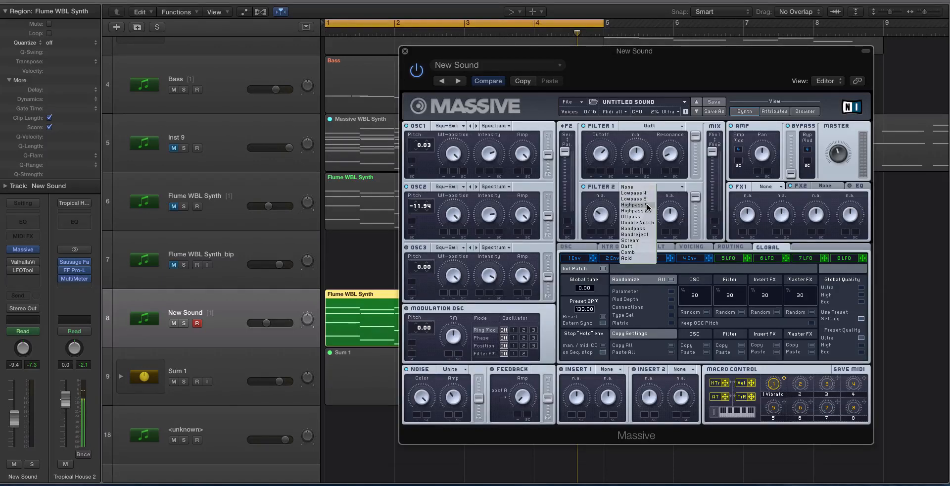
click(646, 204)
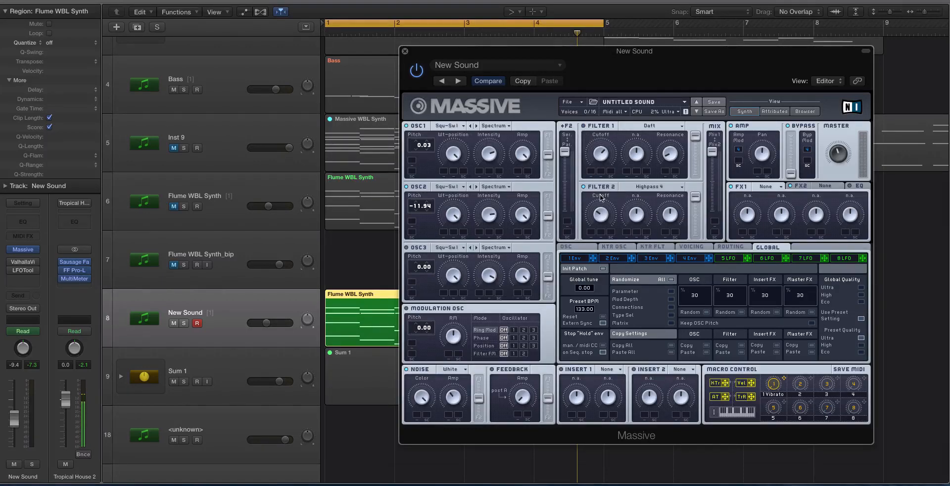
key(space)
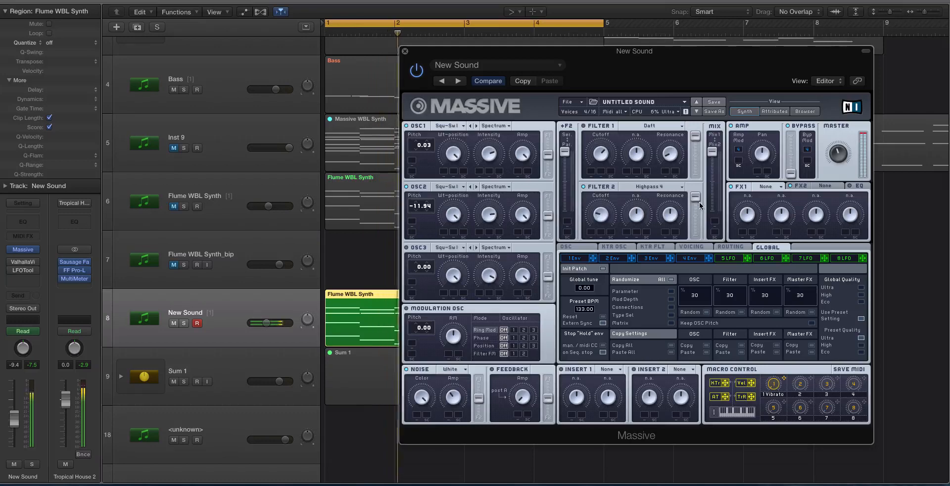
key(space)
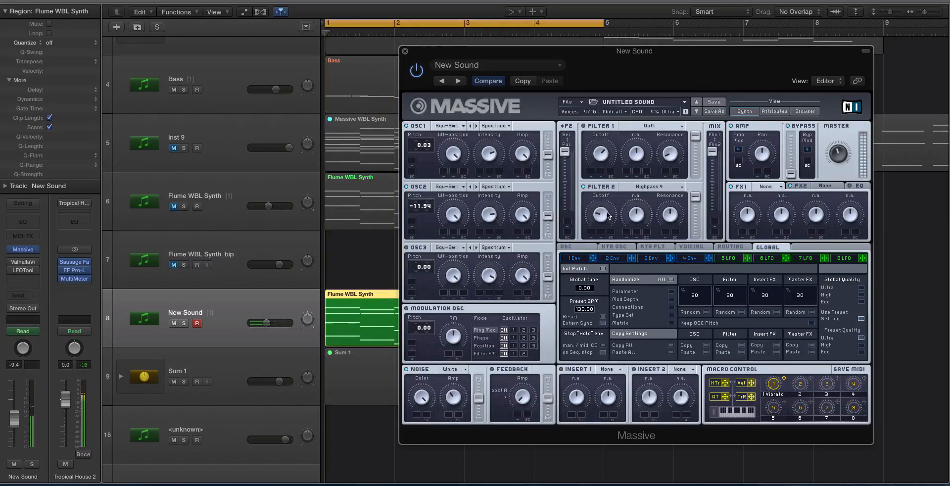
drag(607, 214, 611, 159)
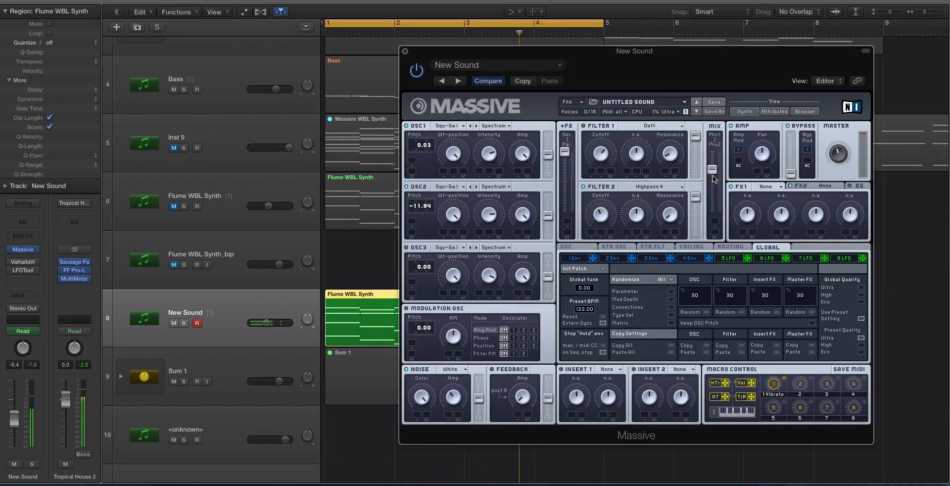
Audition the filter Mix at Mix1 against Mix2, leaving the slider at Mix2.
key(space)
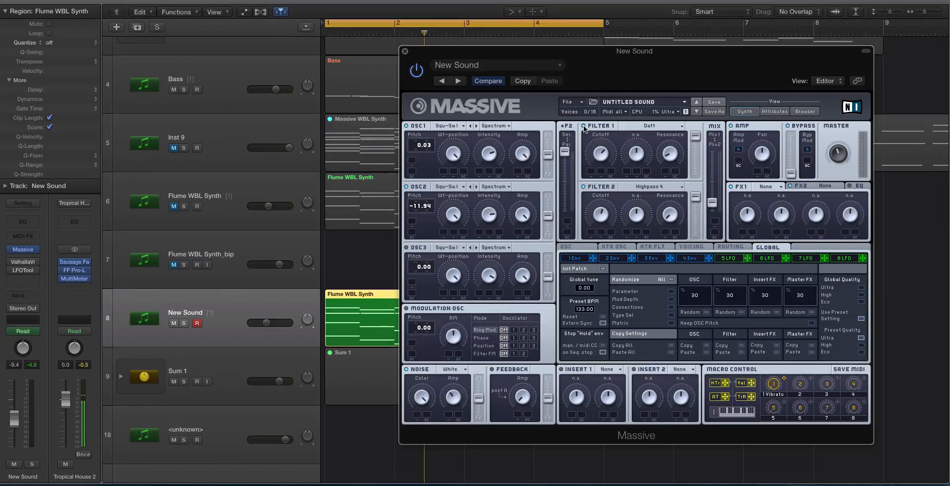
key(space)
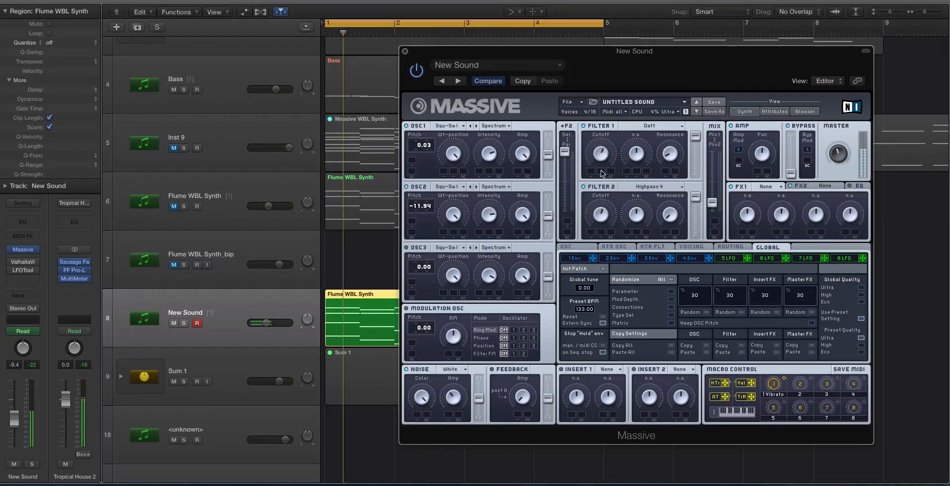
key(space)
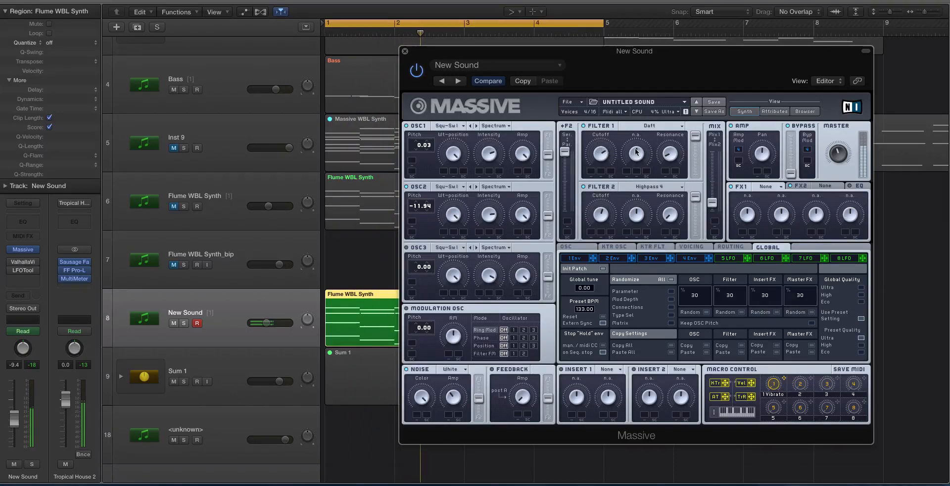
drag(712, 202, 707, 113)
key(space)
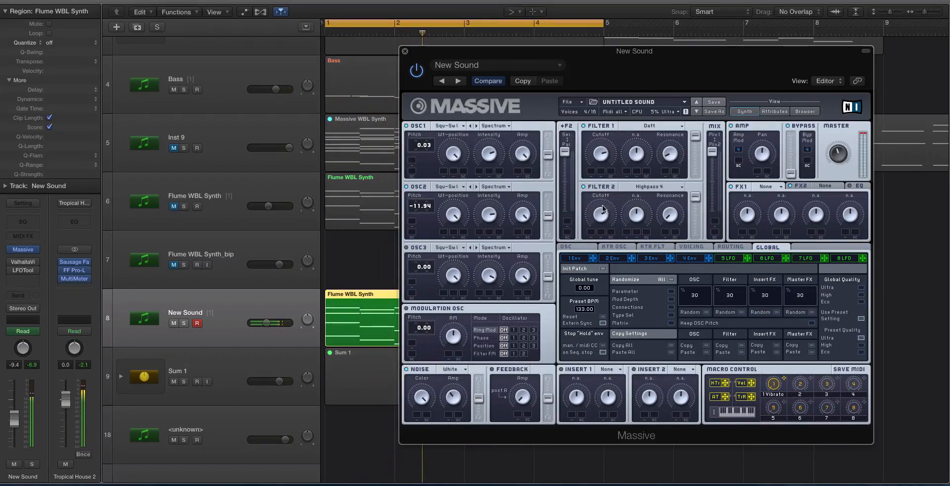
drag(711, 153, 711, 206)
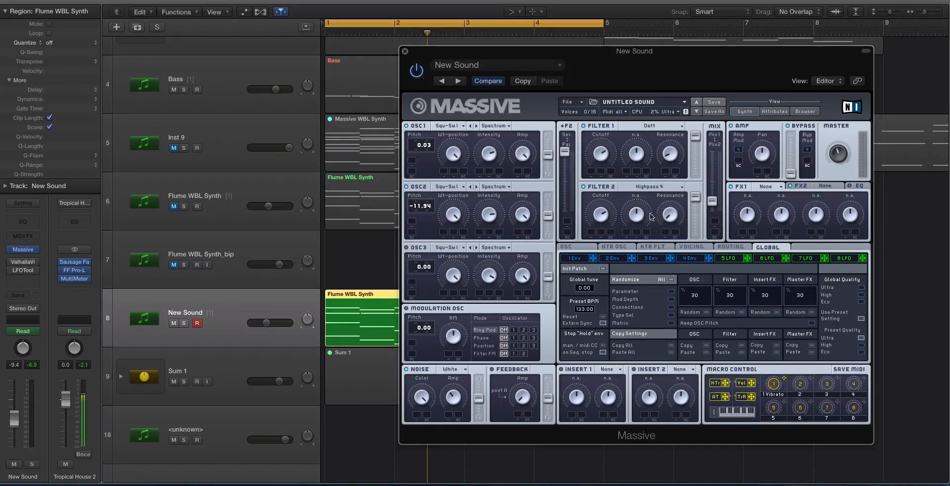
Fine-tune the Mix slider and Filter 2's Cutoff, and lower Filter 1's Cutoff during playback.
drag(712, 202, 711, 203)
drag(607, 210, 606, 213)
drag(713, 204, 713, 202)
key(space)
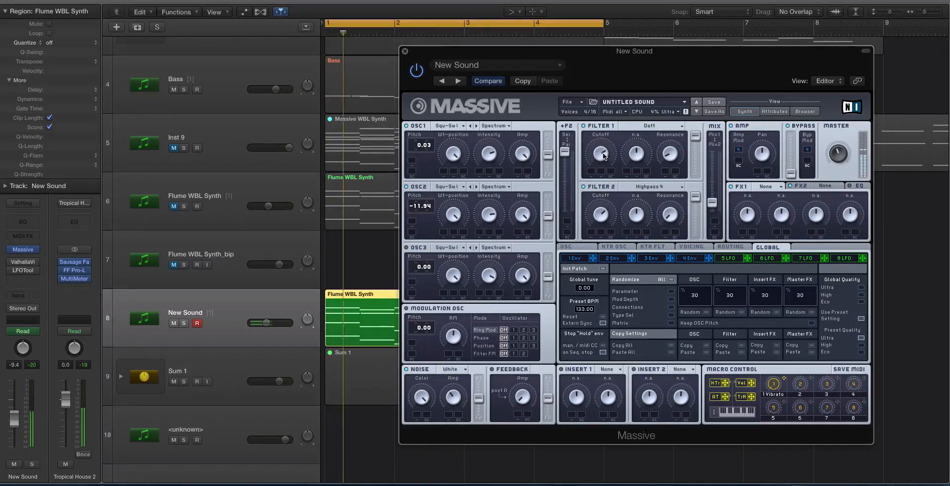
drag(603, 164, 605, 189)
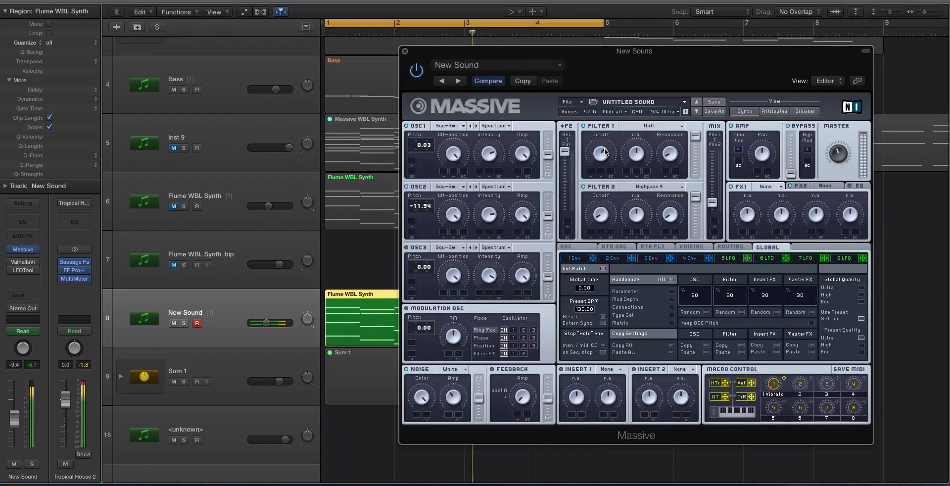
Set Insert 1 to P Shaper, audition it and display the signal routing.
click(608, 373)
click(612, 415)
key(space)
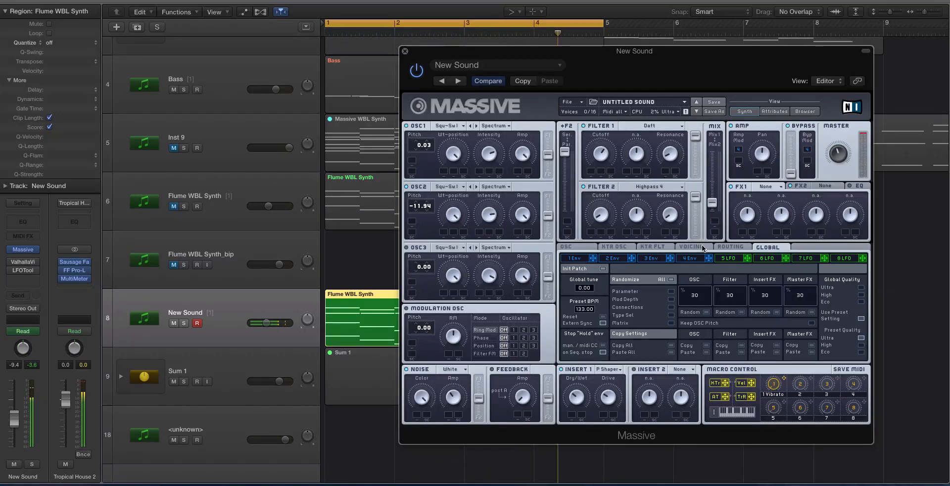
click(740, 247)
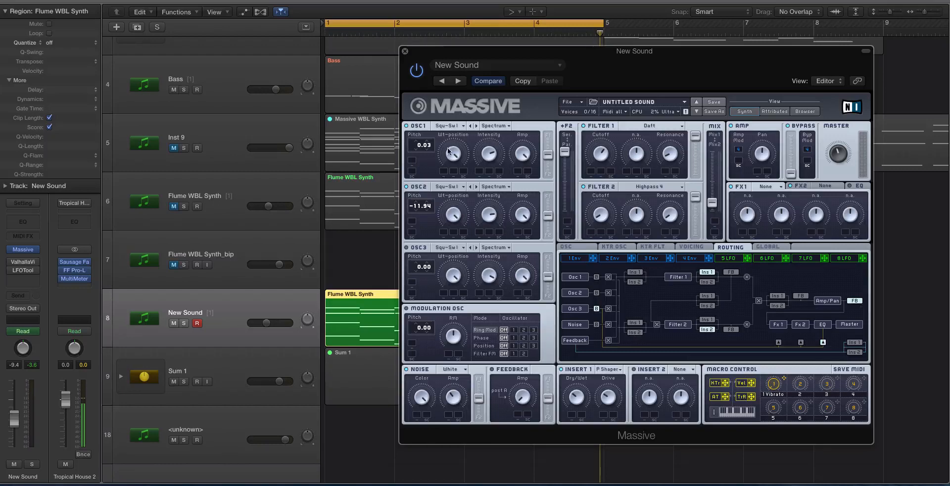
Set the Unisono voices to 4 and lower Massive's master volume while auditioning.
click(692, 247)
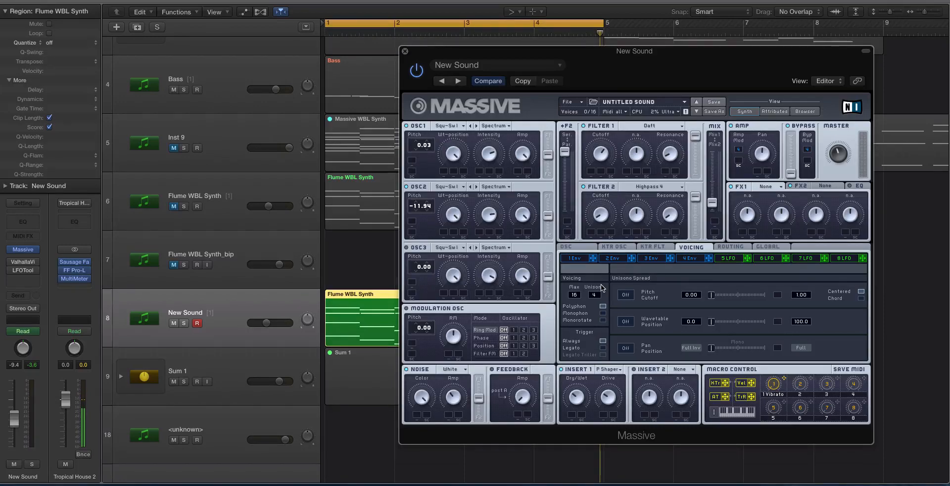
key(space)
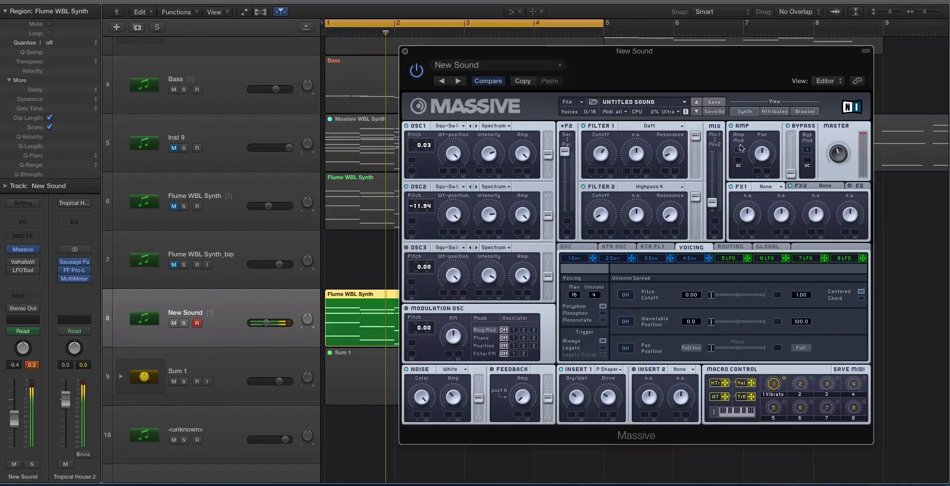
drag(835, 152, 835, 166)
key(space)
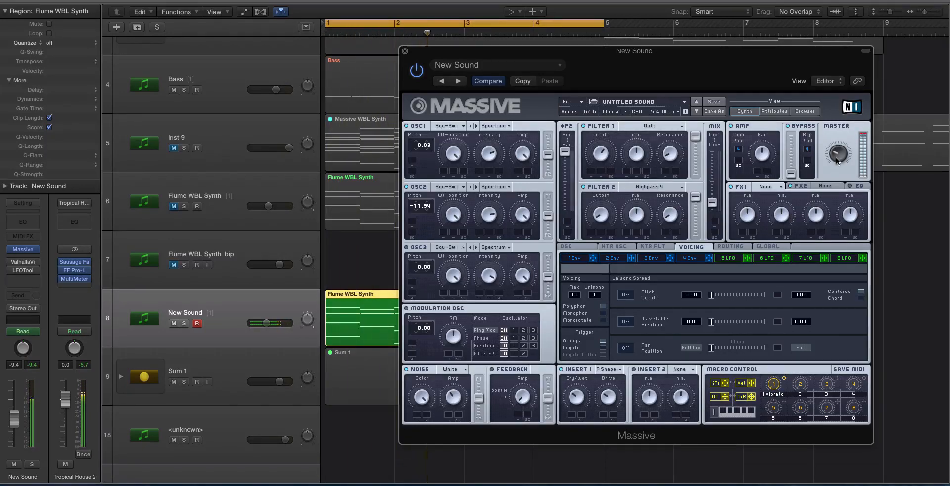
key(space)
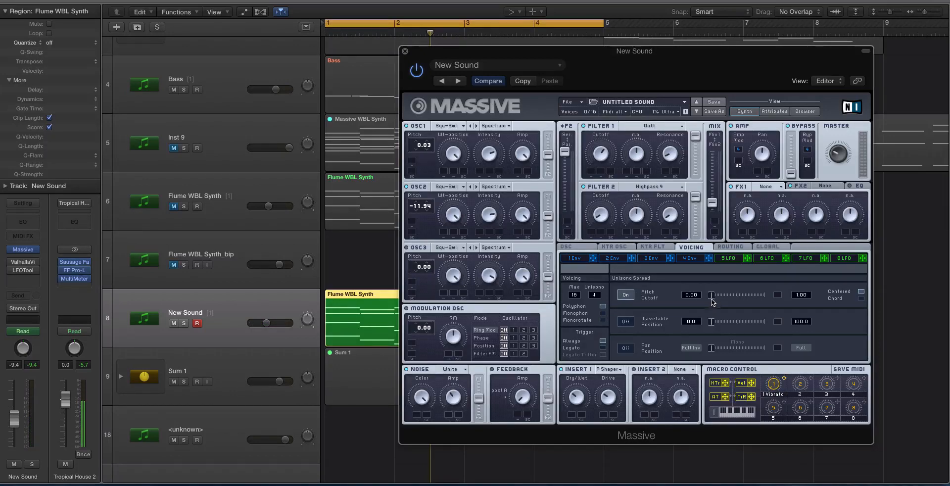
Add a slight Pitch Cutoff unison spread with its upper value at 0.85, and enable Pan Position spread at about half.
drag(713, 297, 718, 298)
drag(810, 296, 803, 304)
click(625, 348)
drag(713, 349, 741, 352)
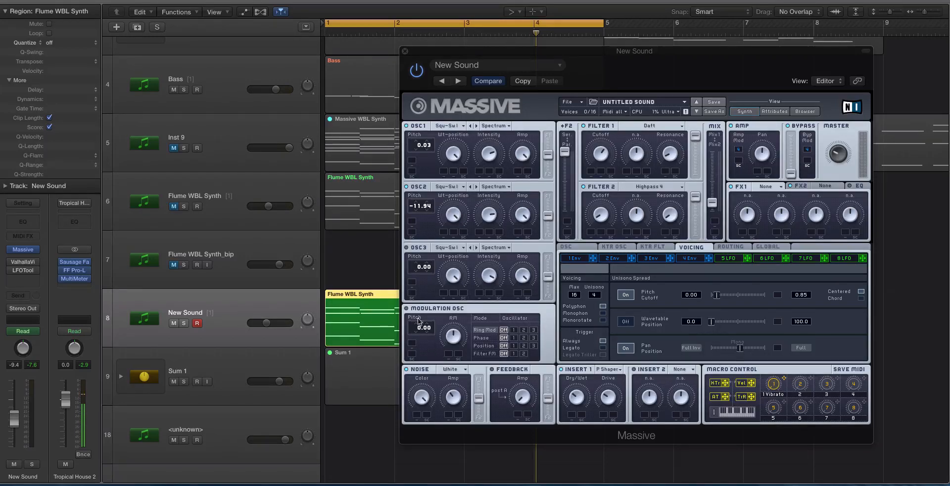
Audition the patch, adjust Filter 2's Cutoff and set the New Sound track's volume to -9.2.
key(space)
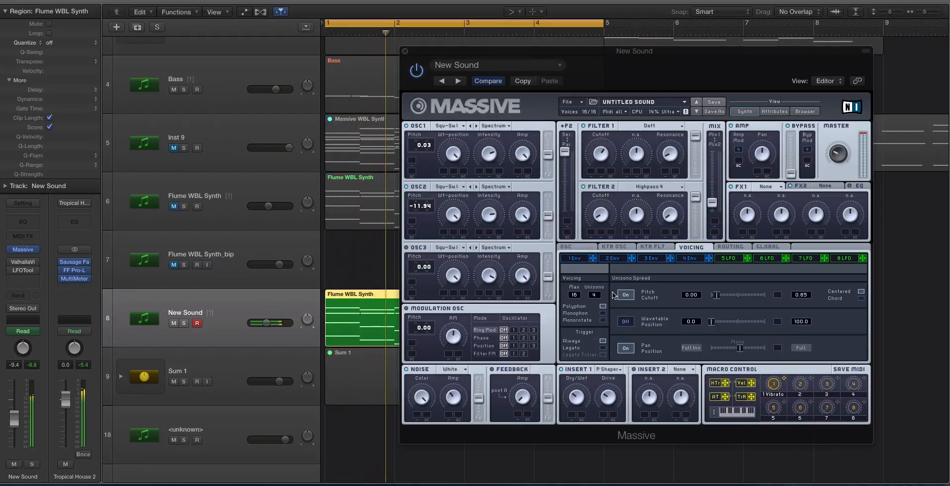
drag(607, 213, 608, 150)
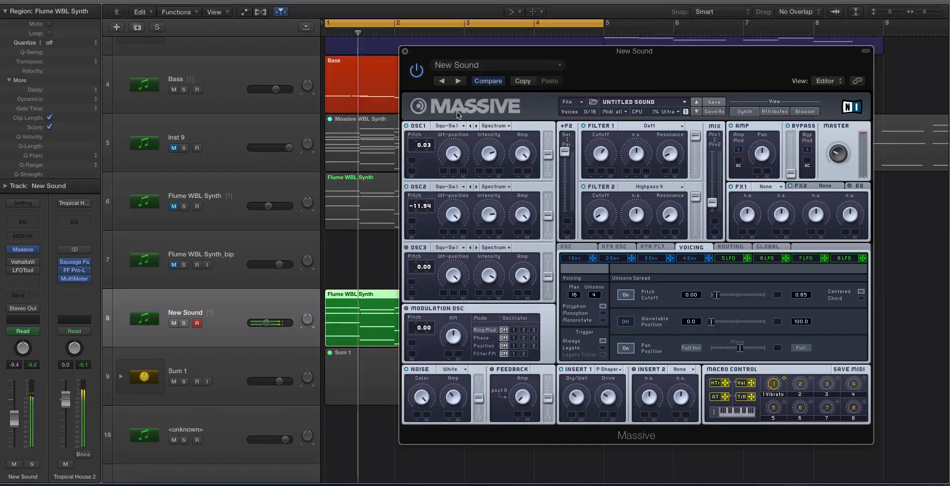
drag(272, 324, 273, 325)
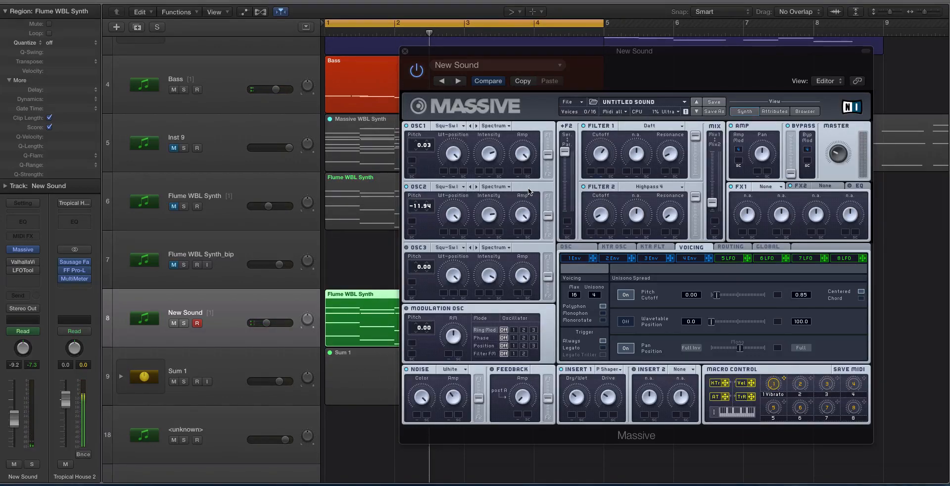
Lengthen the Release and Attack of envelope 4 and audition the result with the other tracks.
click(691, 258)
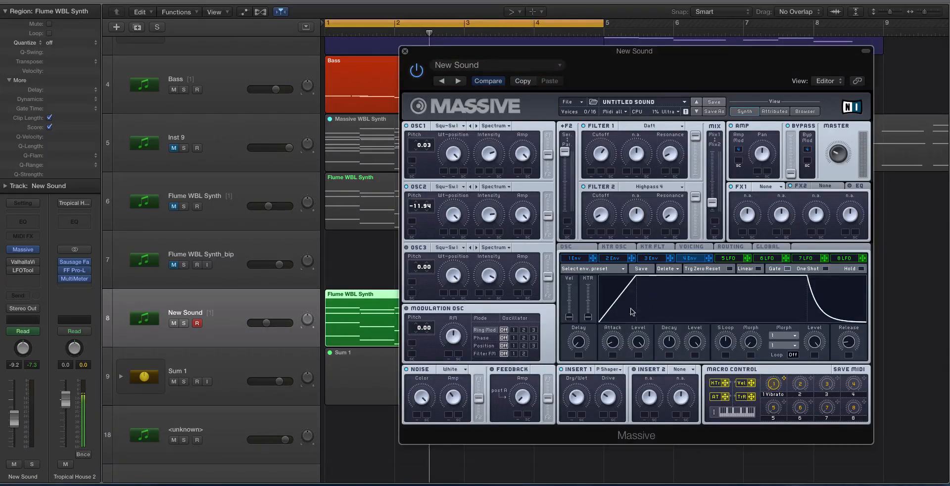
drag(849, 342, 855, 320)
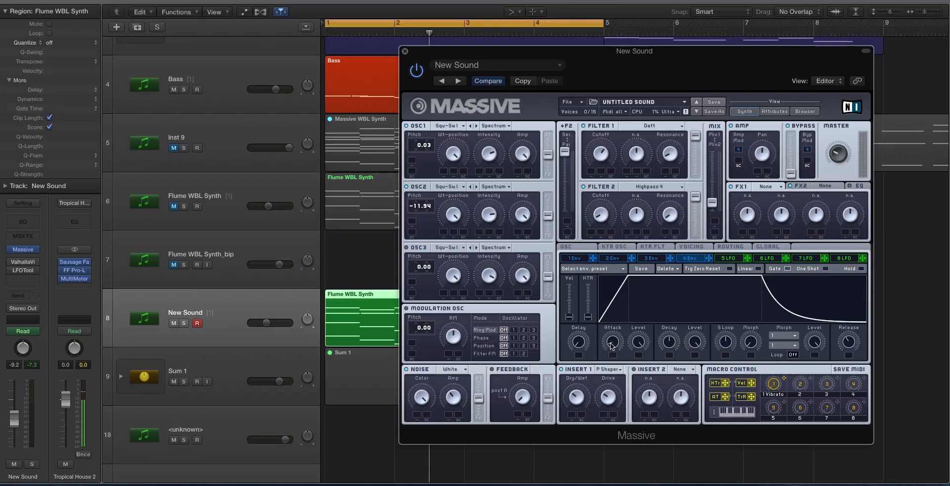
drag(612, 345, 611, 325)
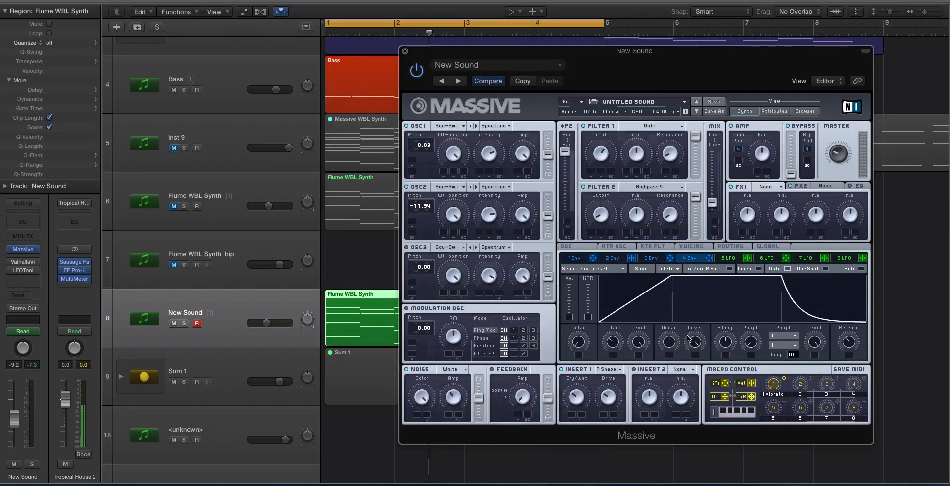
key(space)
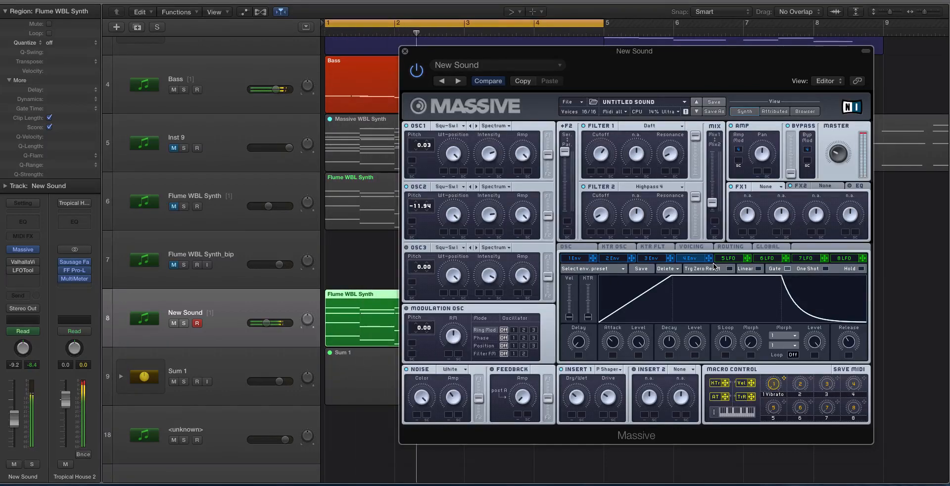
key(space)
Shape envelope 2 with a shorter Attack, a shorter Decay and a decay Level at minimum.
scroll(325, 267, up, 3)
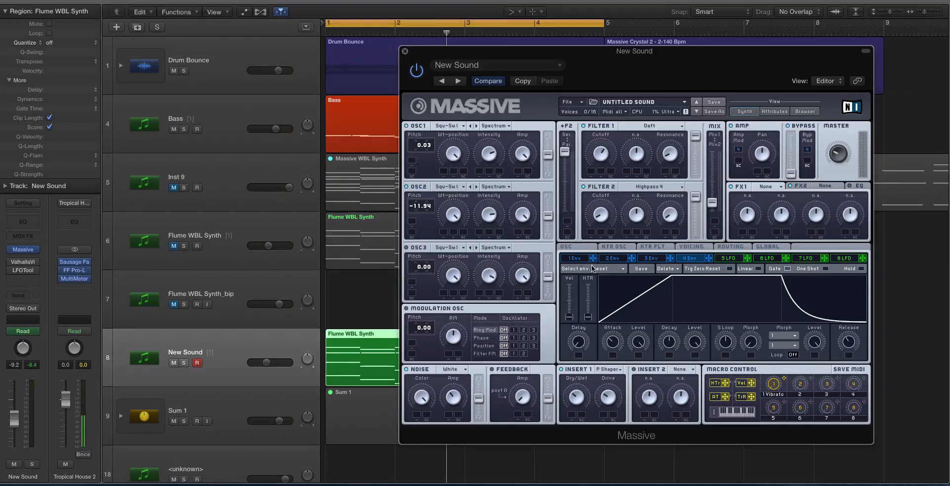
click(621, 259)
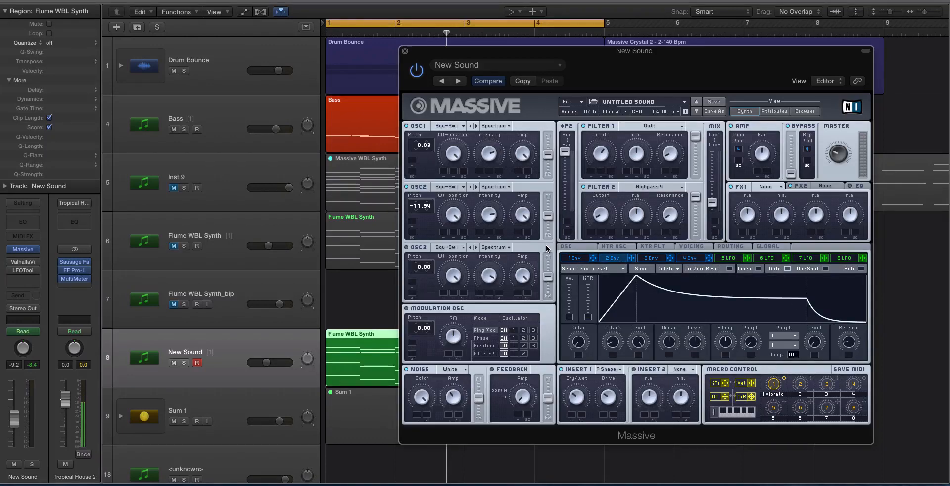
drag(613, 344, 620, 377)
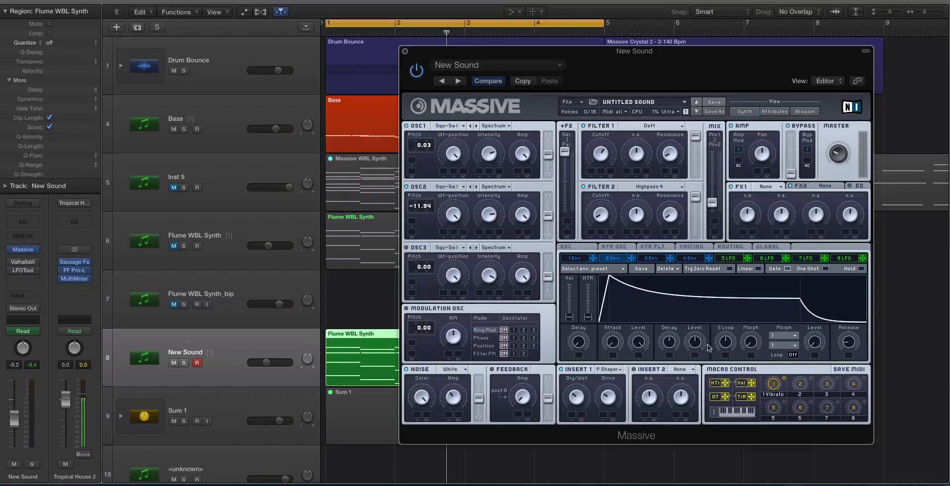
drag(669, 347, 695, 415)
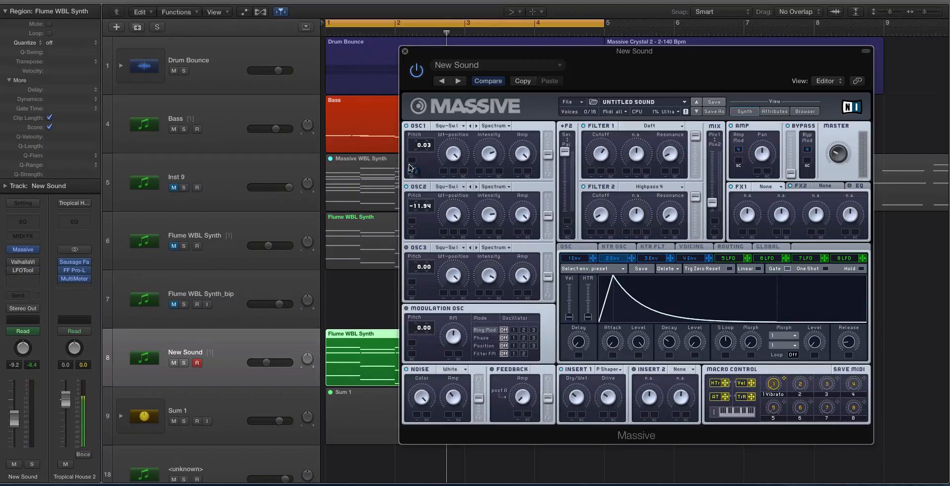
Modulate the pitch of OSC1 by 12.00 and of OSC2 by -12.00 with envelope 2, and audition the patch.
drag(410, 169, 425, 155)
key(space)
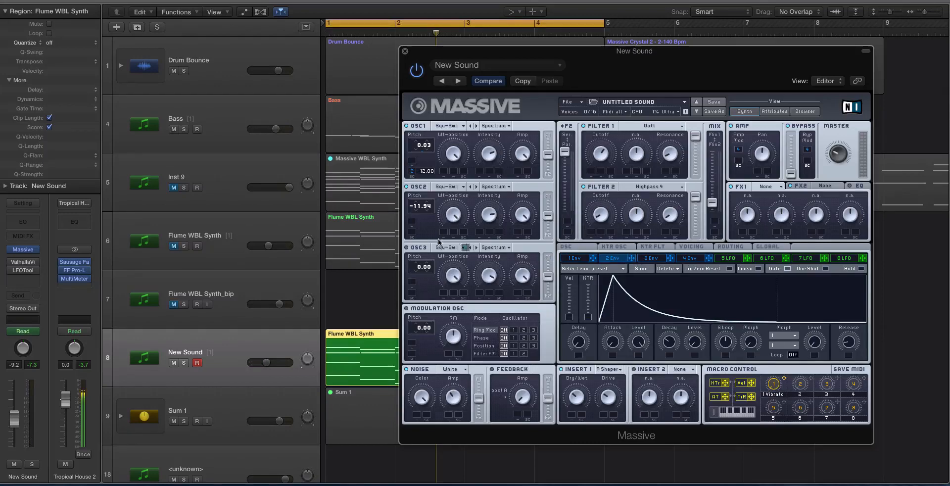
click(412, 231)
drag(418, 235, 423, 242)
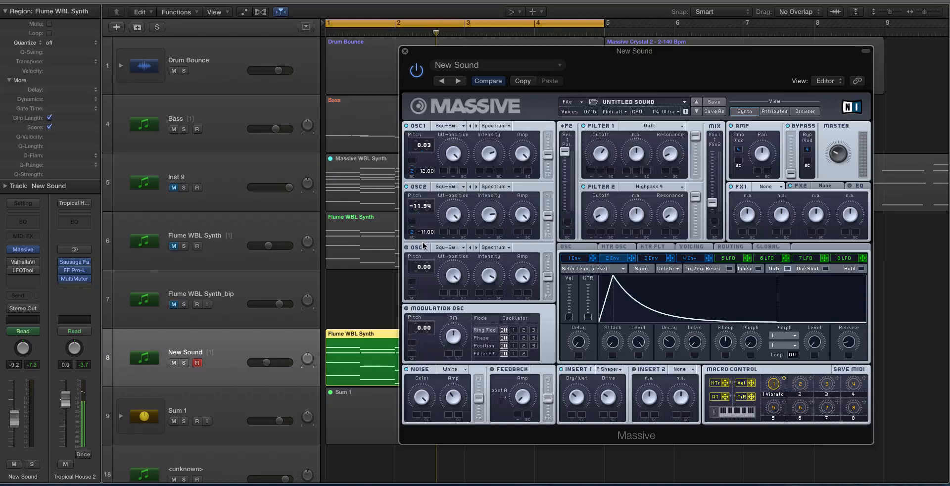
key(space)
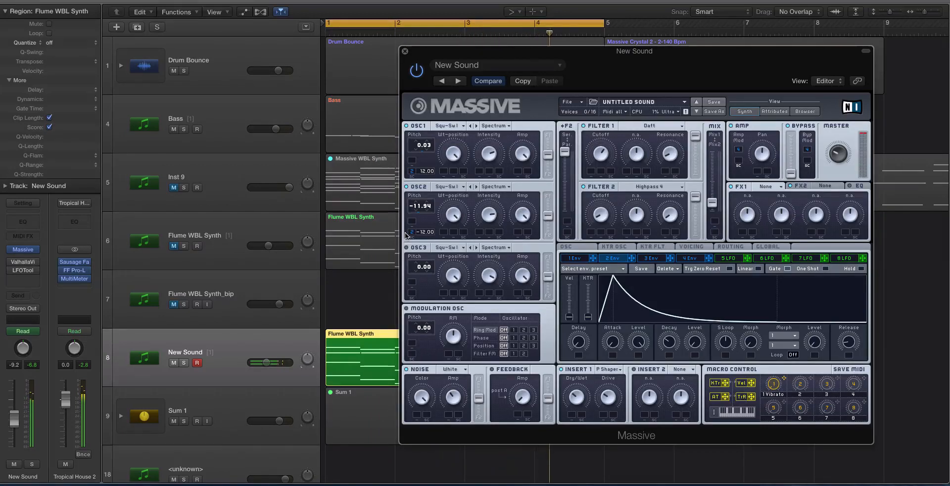
Assign envelope 2 to the Pitch Cutoff unison spread with an upward modulation range and audition it.
click(702, 246)
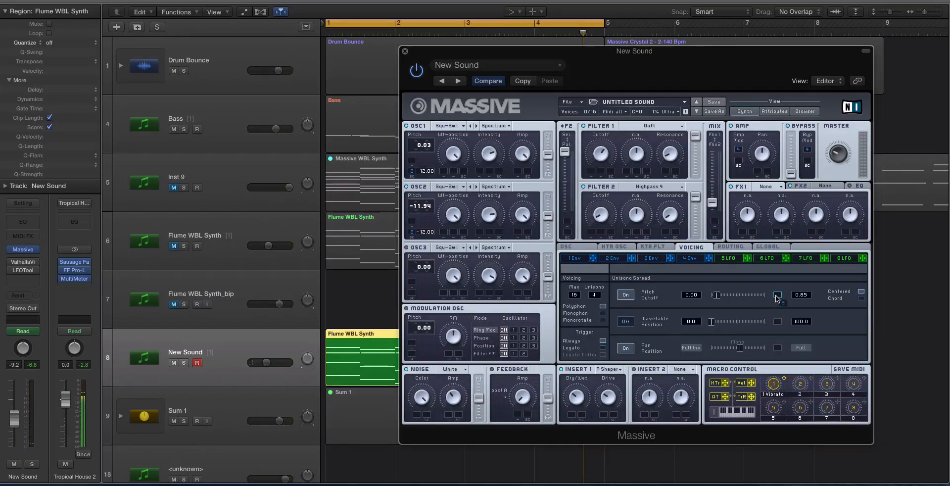
drag(776, 298, 777, 299)
drag(778, 297, 778, 279)
key(space)
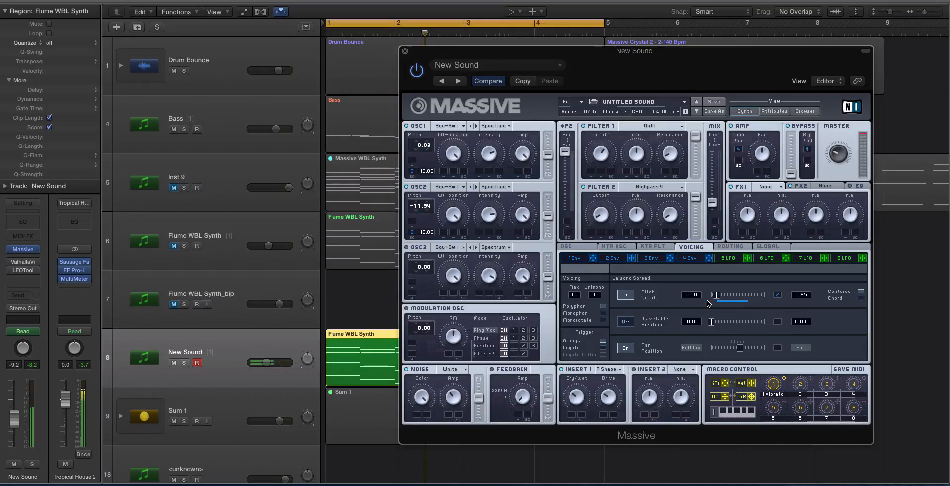
Shape envelope 1 with a longer Attack, a decay Level near minimum and a longer Release.
click(613, 258)
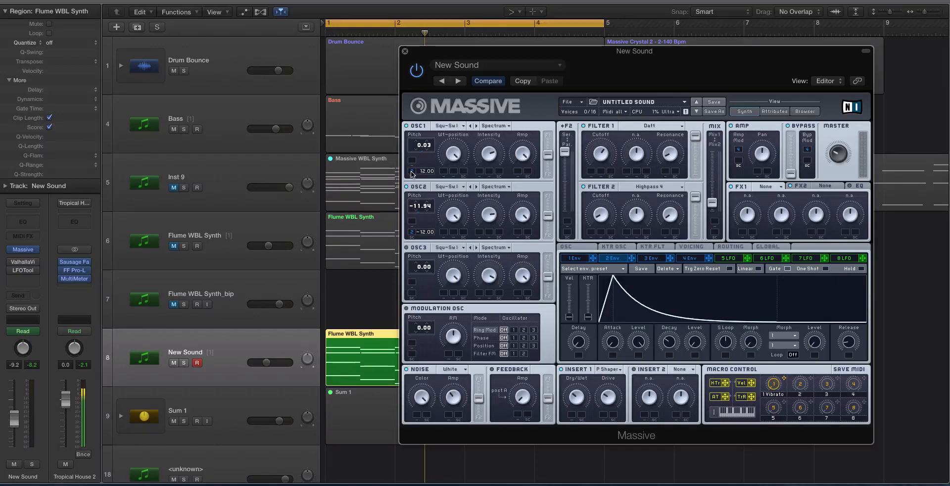
click(696, 259)
click(691, 247)
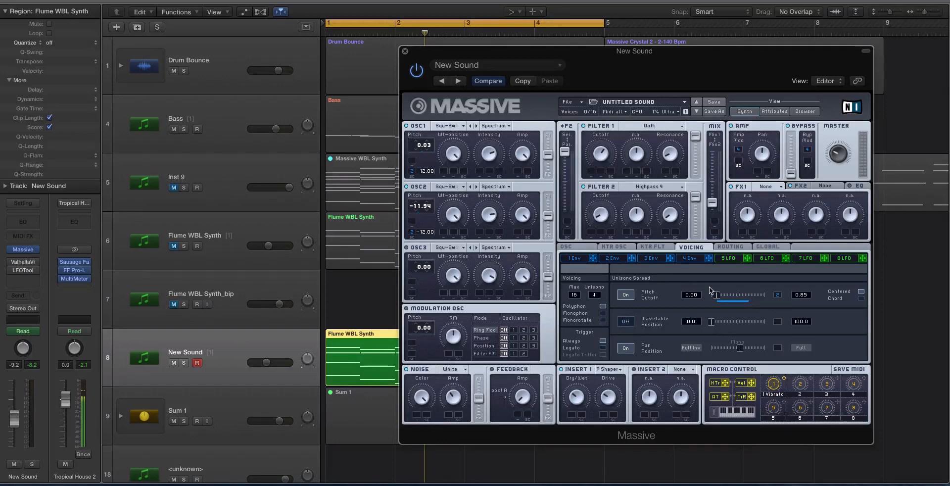
click(586, 261)
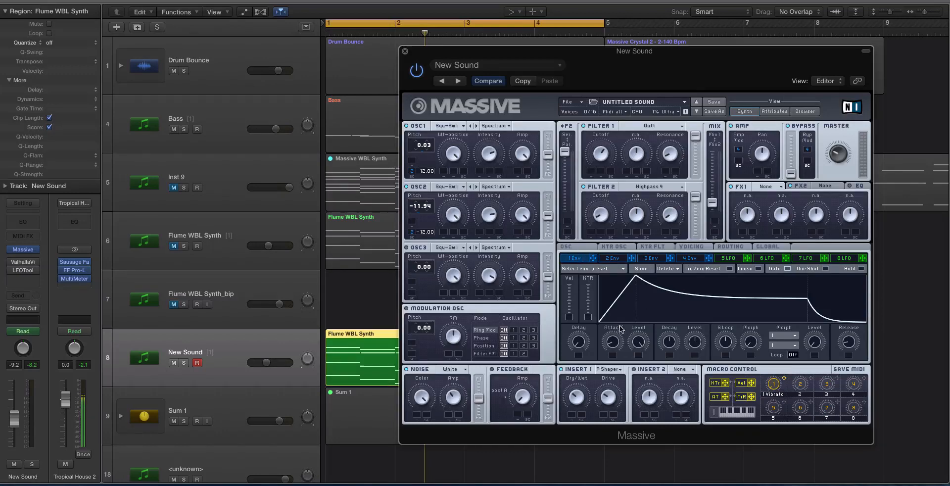
drag(612, 342, 616, 341)
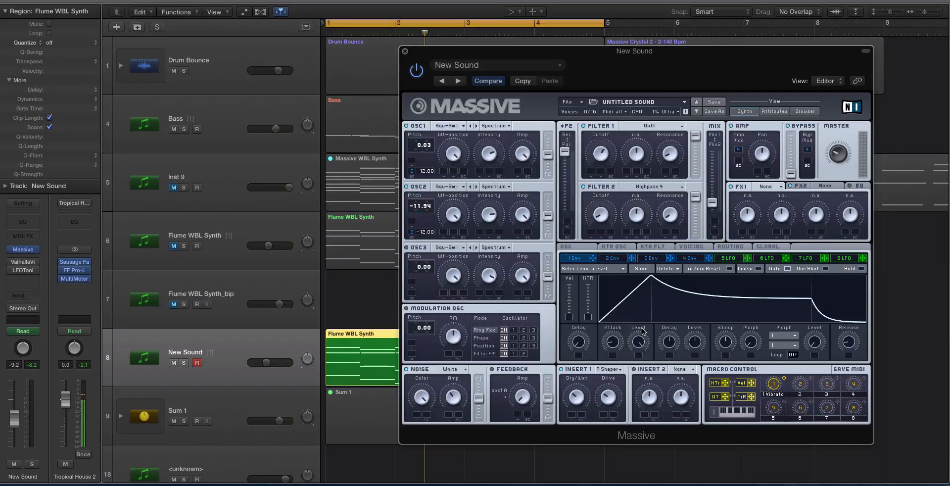
drag(701, 338, 694, 372)
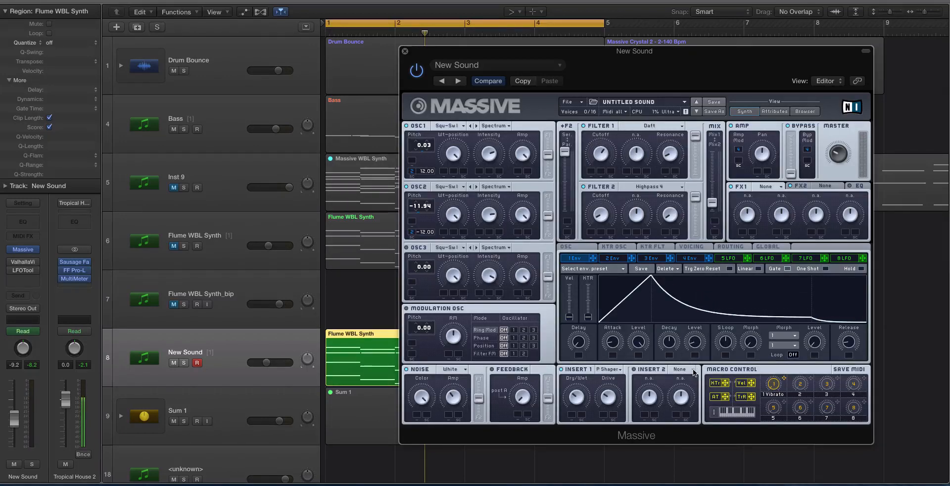
drag(847, 343, 848, 321)
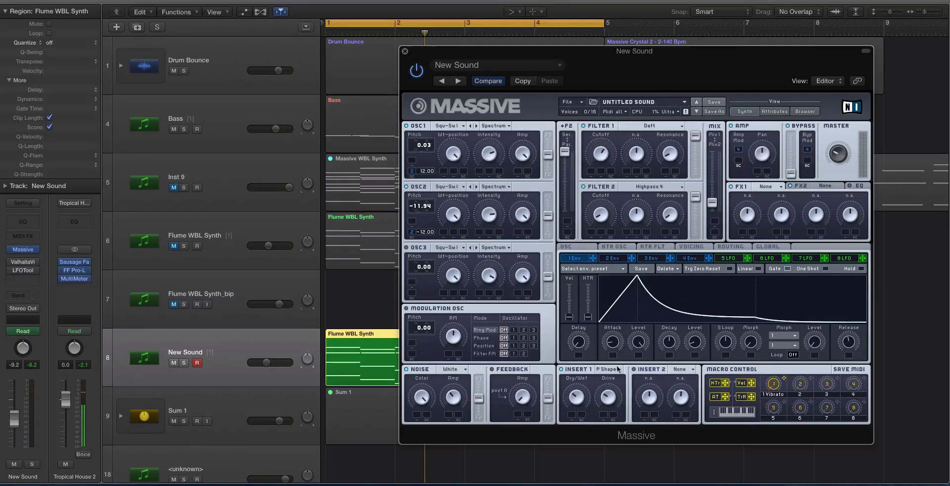
drag(608, 349, 614, 341)
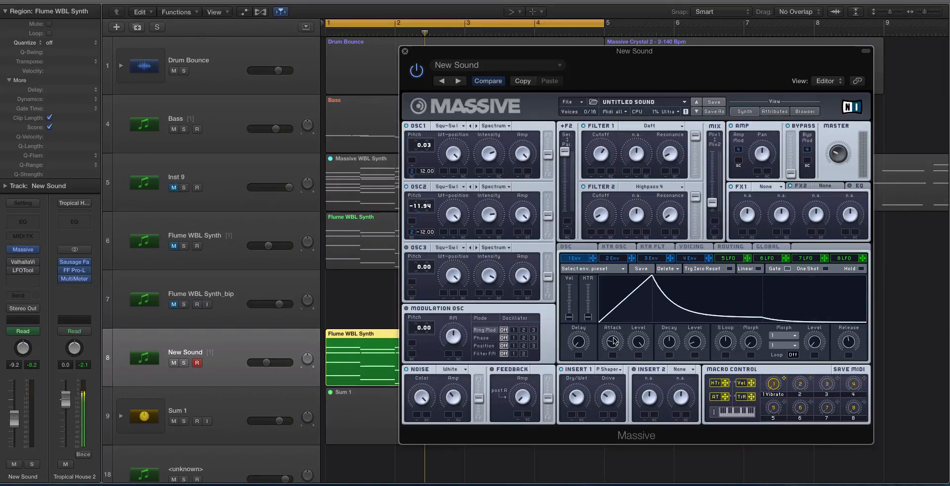
Modulate the Pan Position unison spread with envelope 1 and start playback to audition it.
click(691, 247)
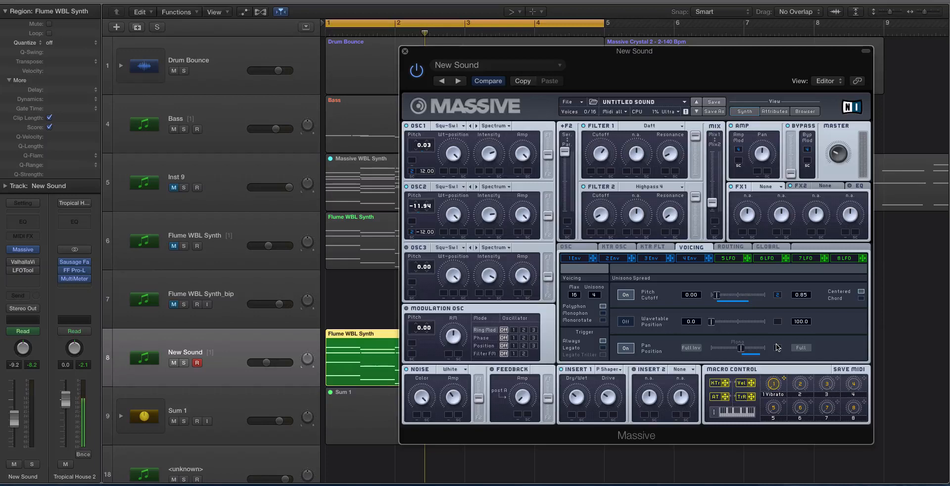
key(space)
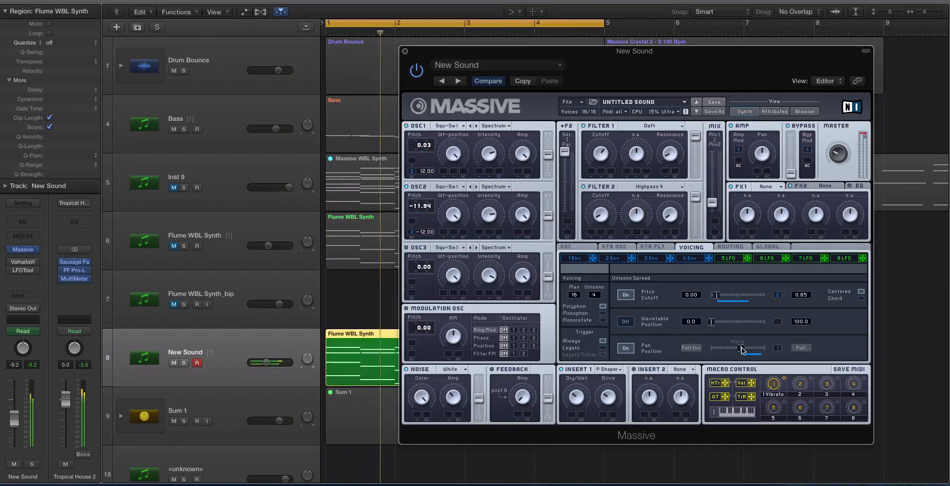
Compare the stereo image on the Tropical House 2 MultiMeter goniometer with Pan Position spread near full and back at centre.
click(75, 279)
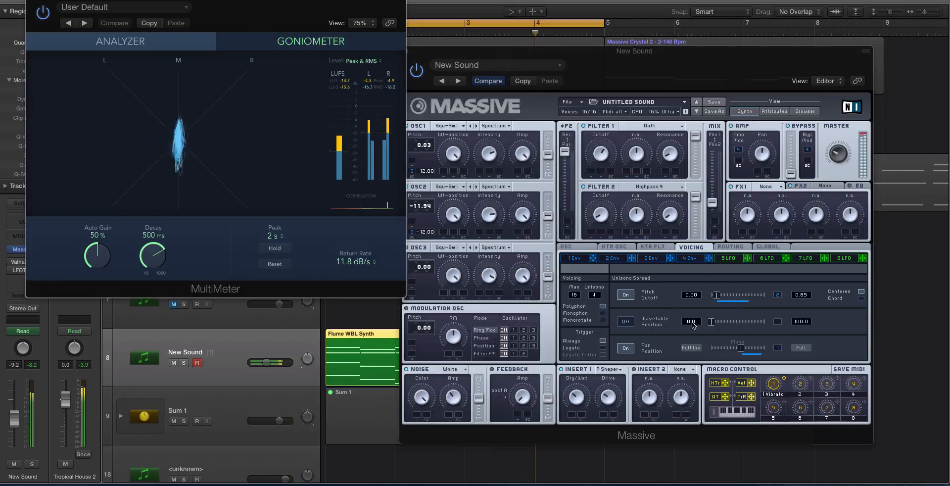
drag(171, 4, 187, 65)
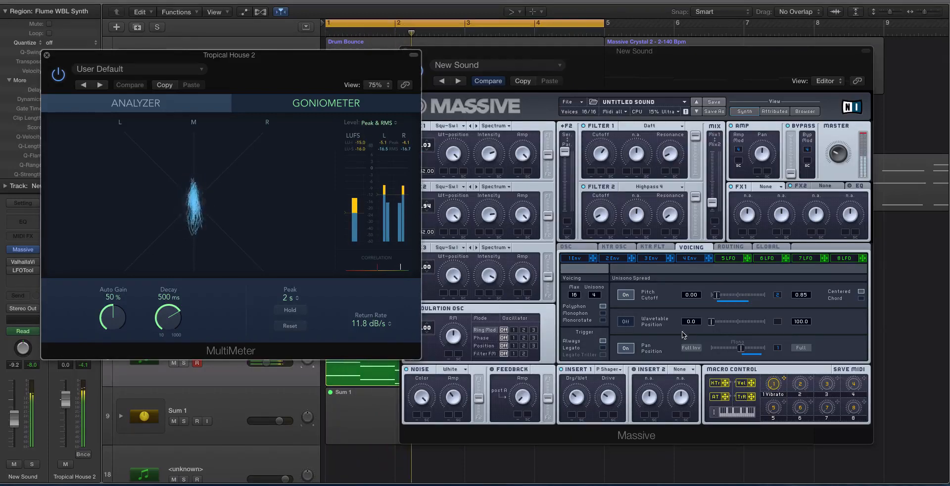
drag(777, 347, 764, 348)
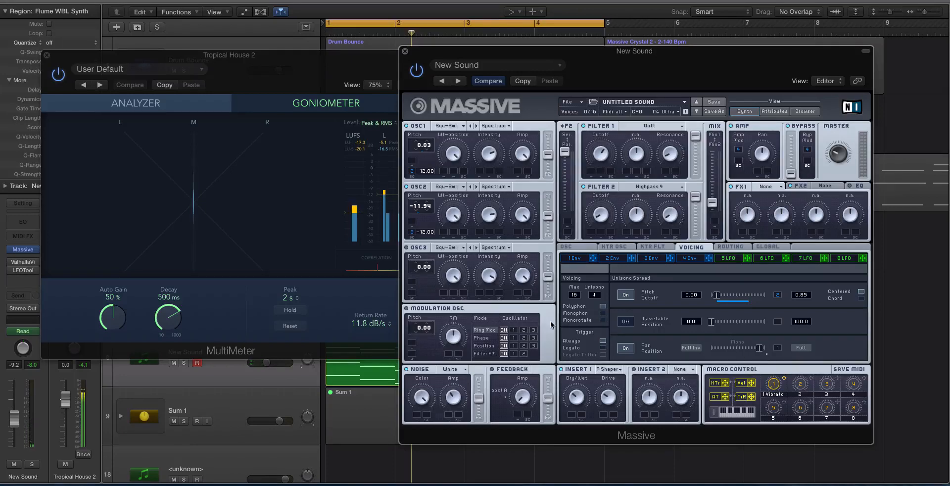
click(273, 70)
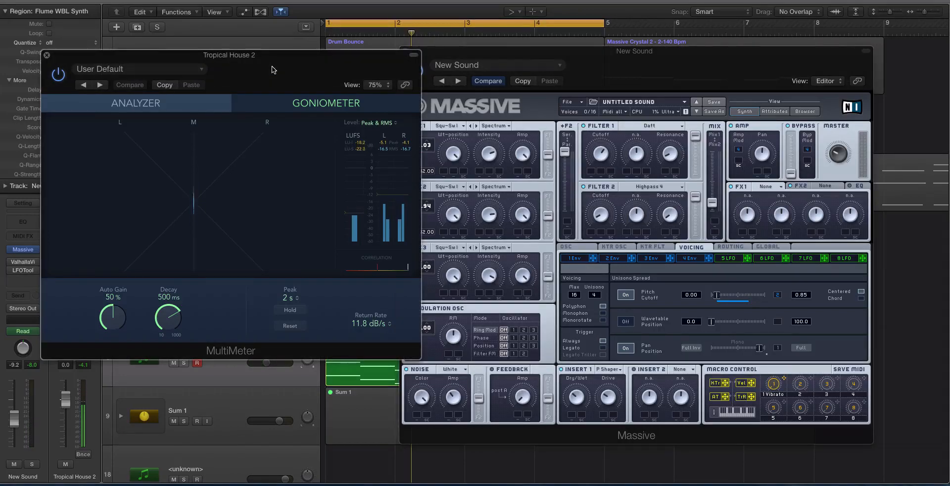
key(space)
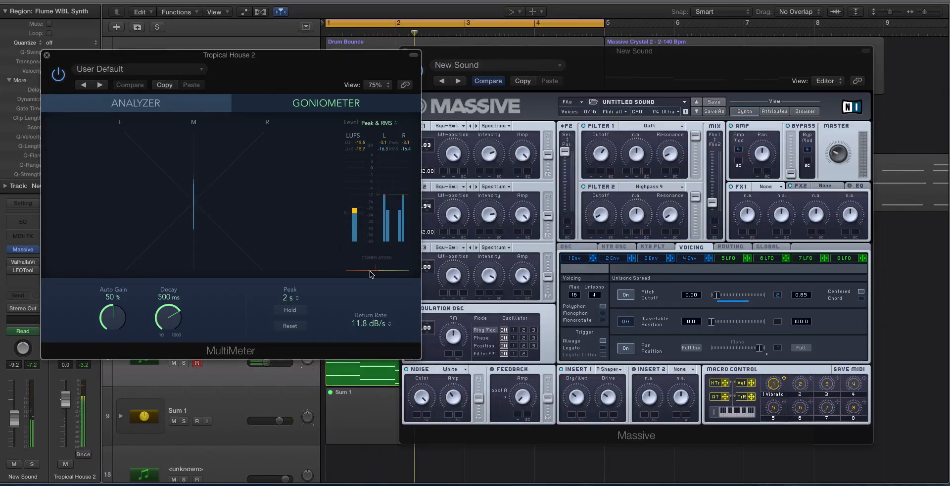
drag(759, 348, 777, 333)
key(space)
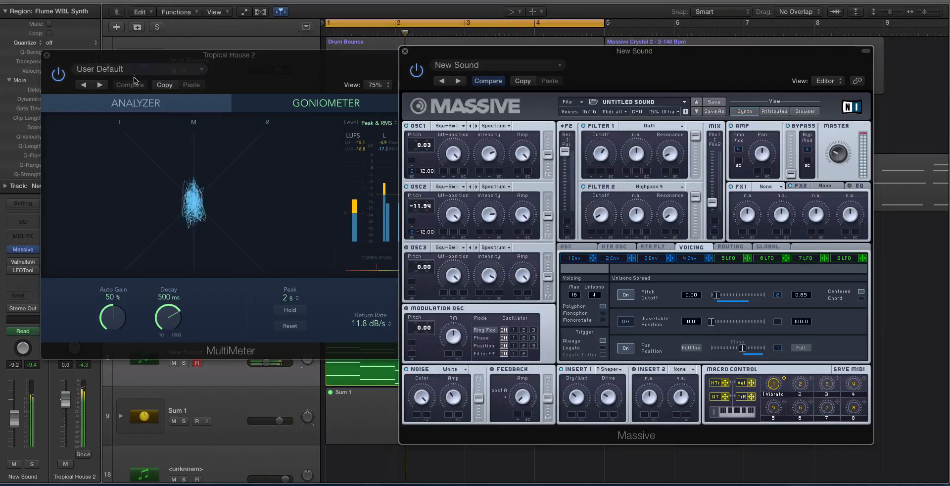
key(space)
click(46, 55)
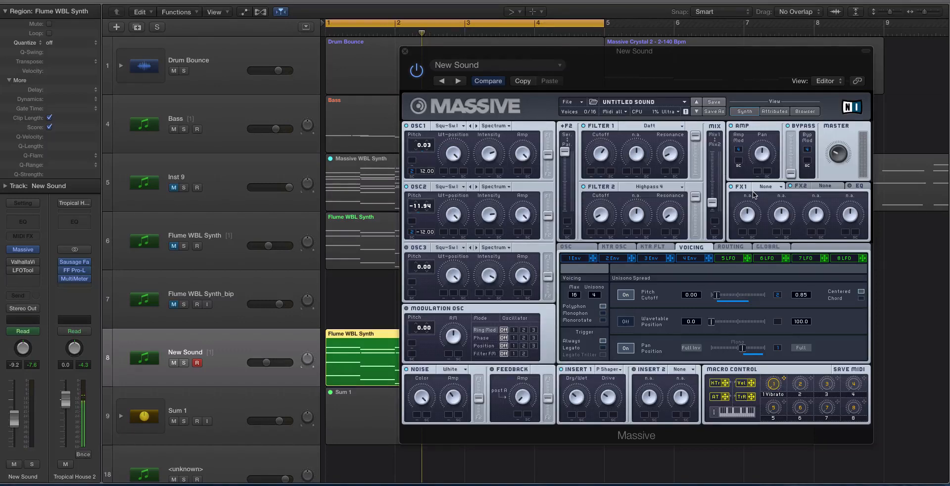
Unsolo the New Sound track, play it with the other tracks, and set its volume to -8.2 dB.
key(ctrl+s)
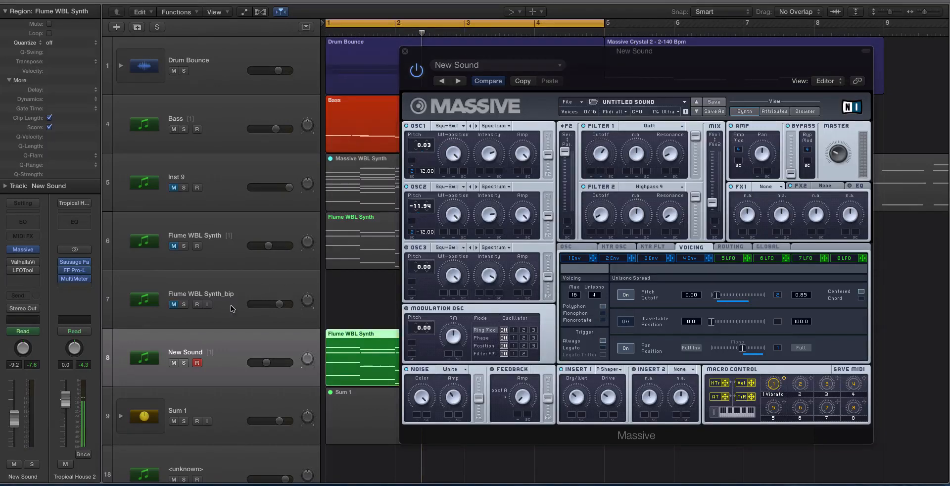
key(space)
drag(266, 362, 268, 363)
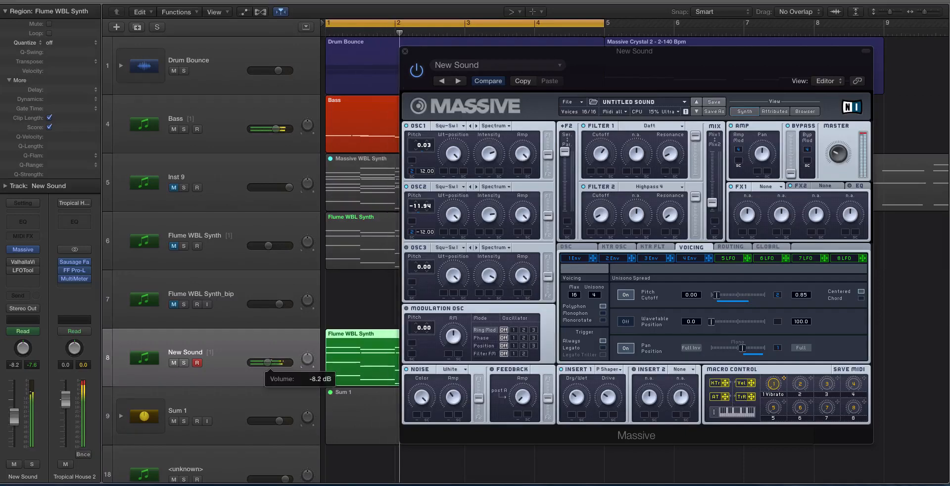
Load the Chorus effect into FX1 and audition the soloed synth.
click(767, 186)
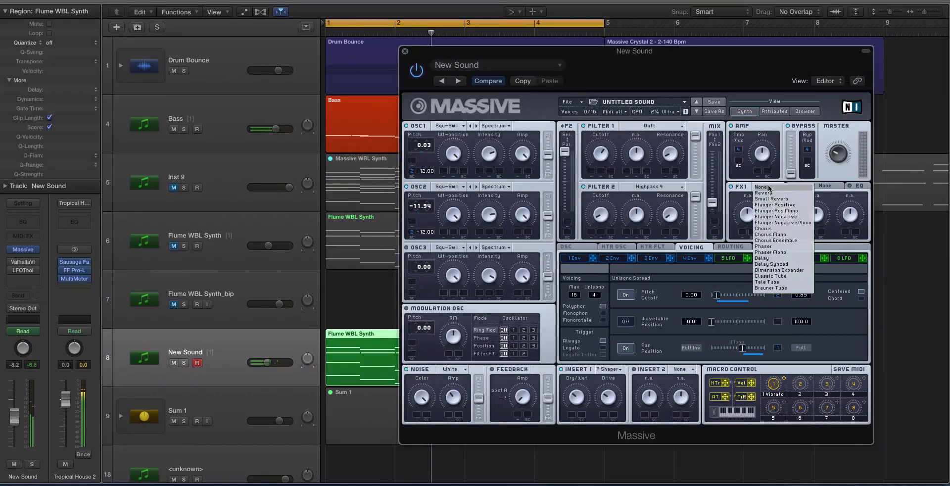
click(772, 229)
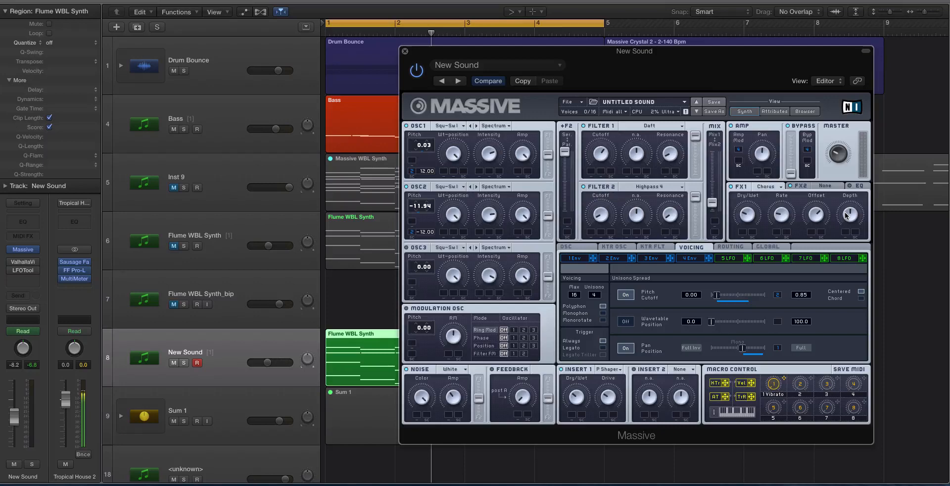
key(space)
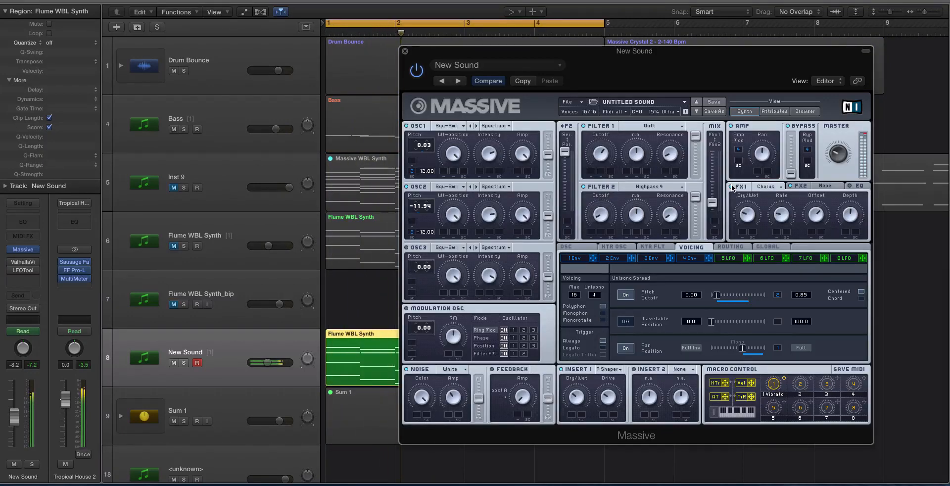
Load the Phaser effect into FX2 and bring up its settings.
click(827, 187)
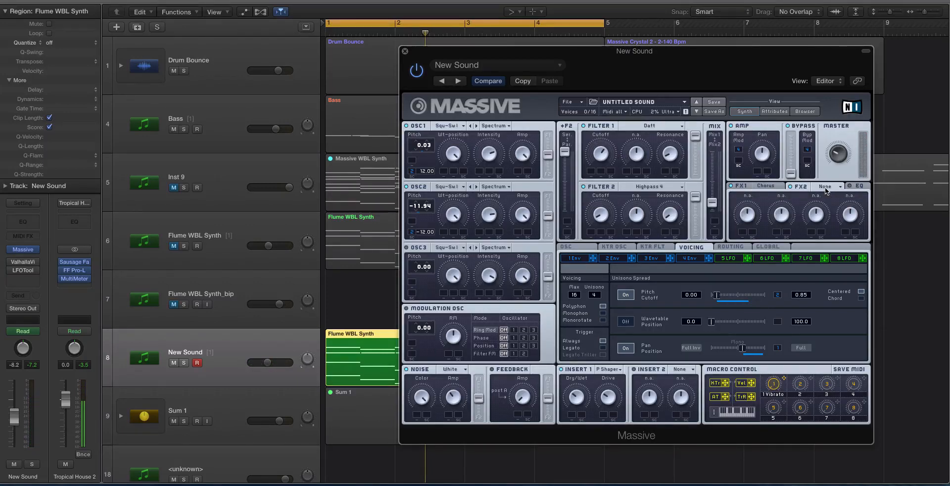
click(824, 187)
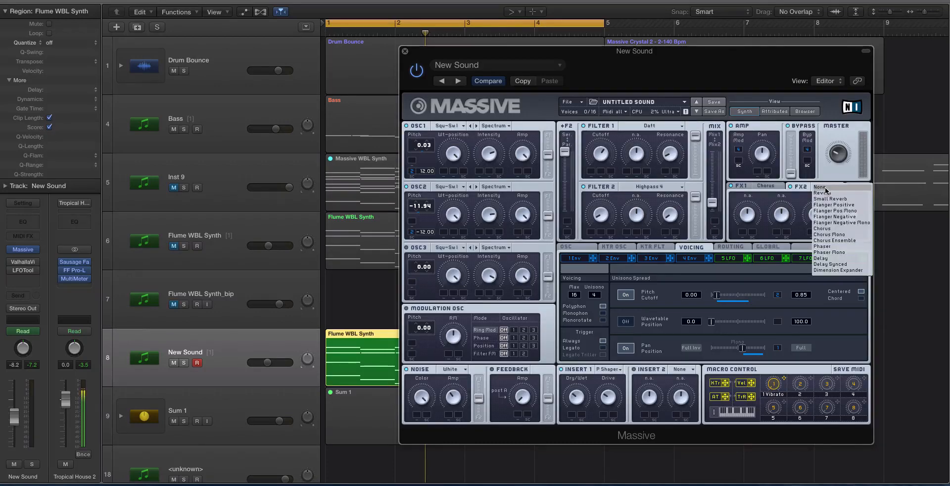
click(802, 250)
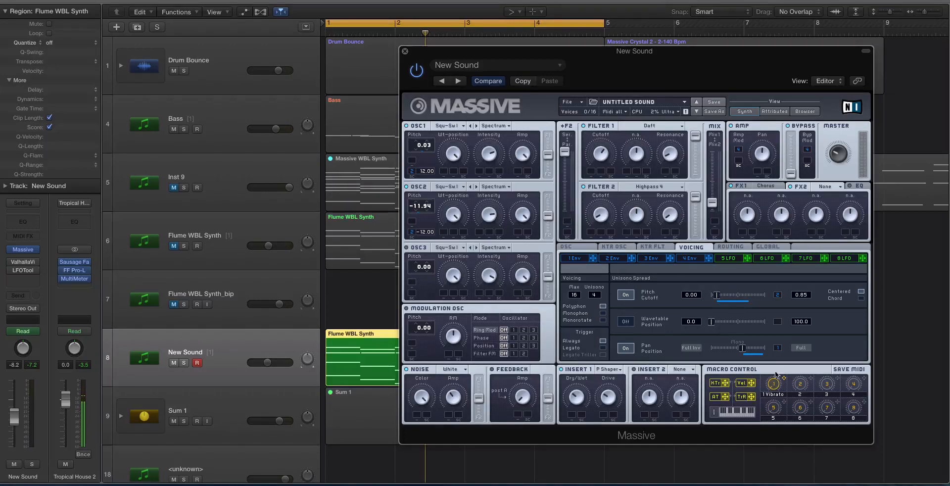
click(822, 187)
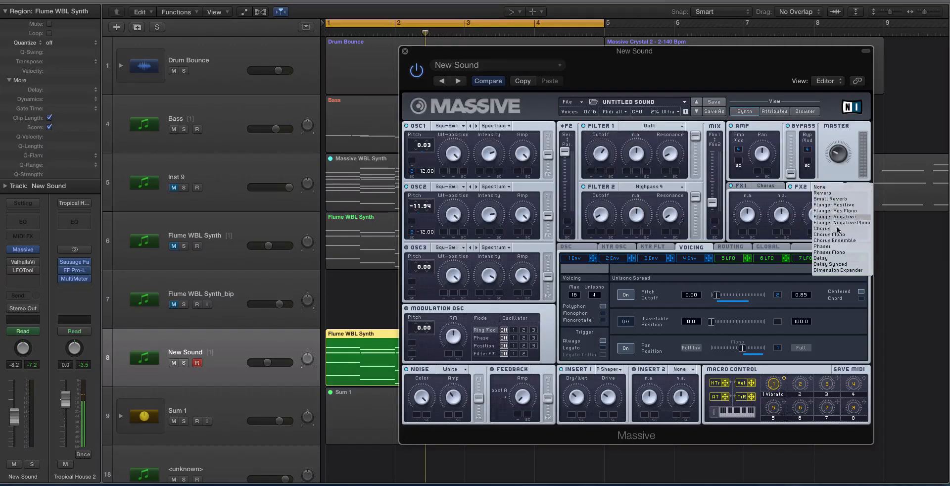
click(837, 243)
click(770, 186)
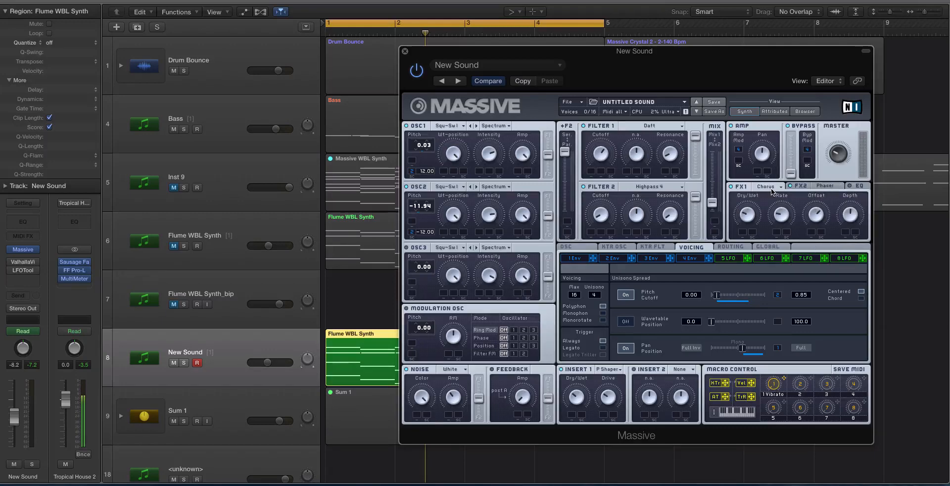
click(860, 187)
click(823, 188)
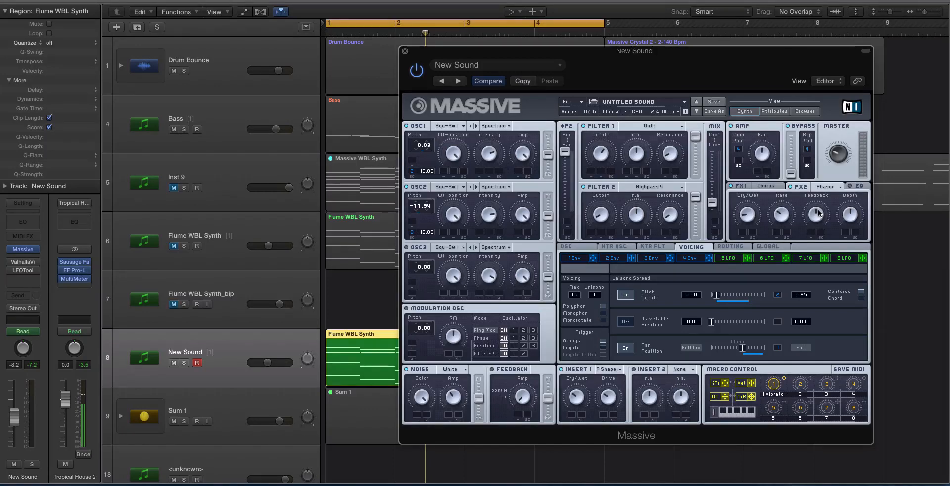
Raise the Phaser's Depth and compare the sound with the FX1 Chorus and FX2 Phaser switched on and off.
key(space)
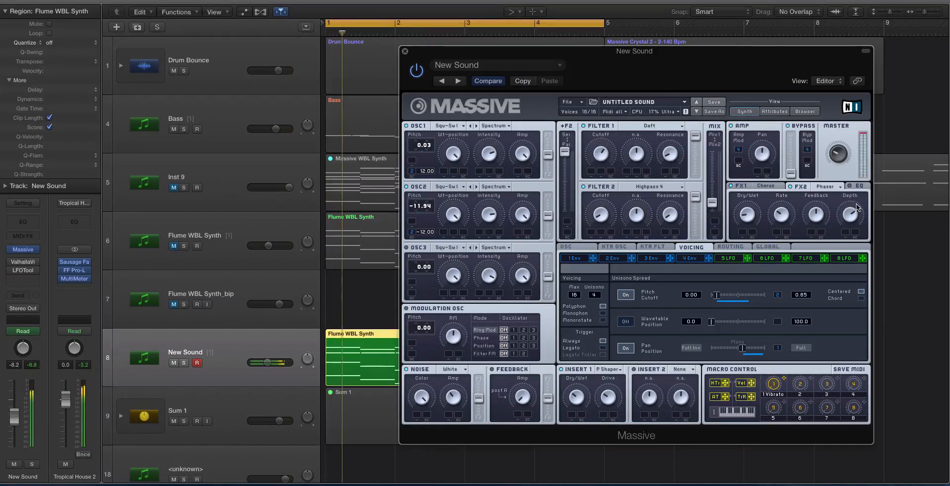
key(space)
click(790, 187)
key(space)
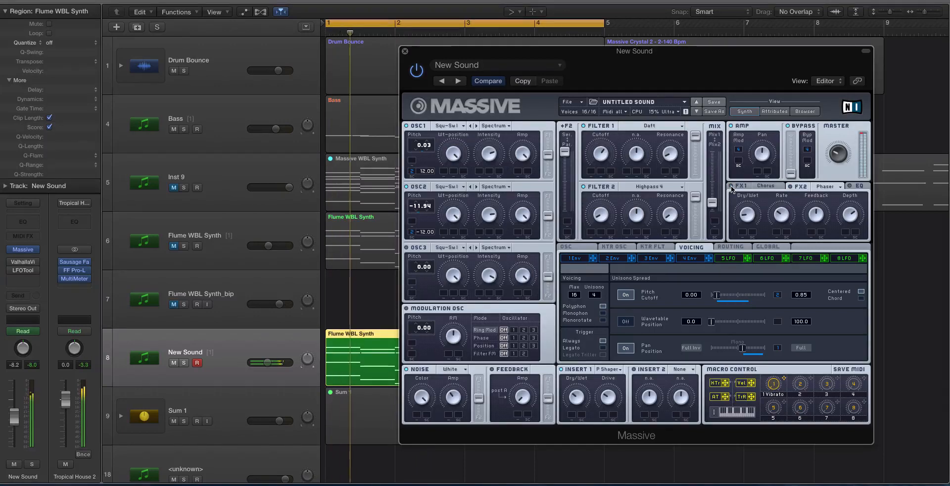
key(space)
Switch on the EQ effect in Massive, adjust its Low Shelf, and play the synth together with the other tracks.
click(859, 186)
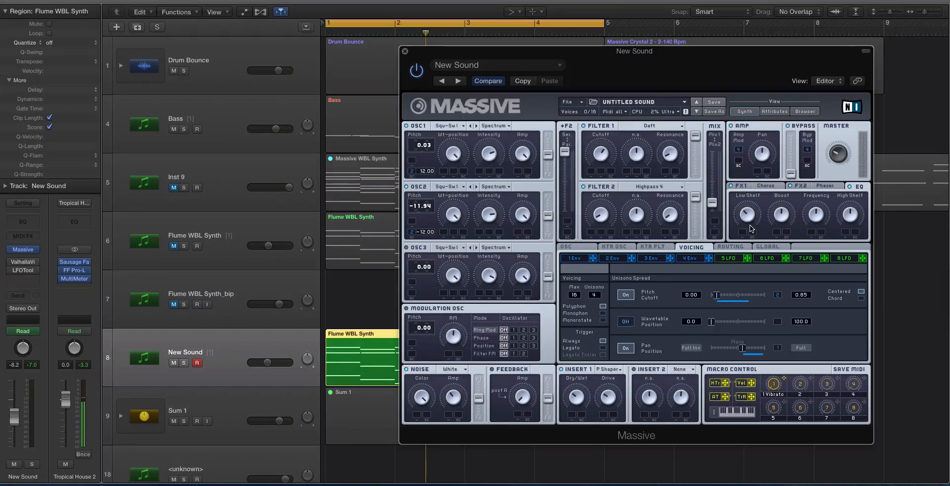
key(space)
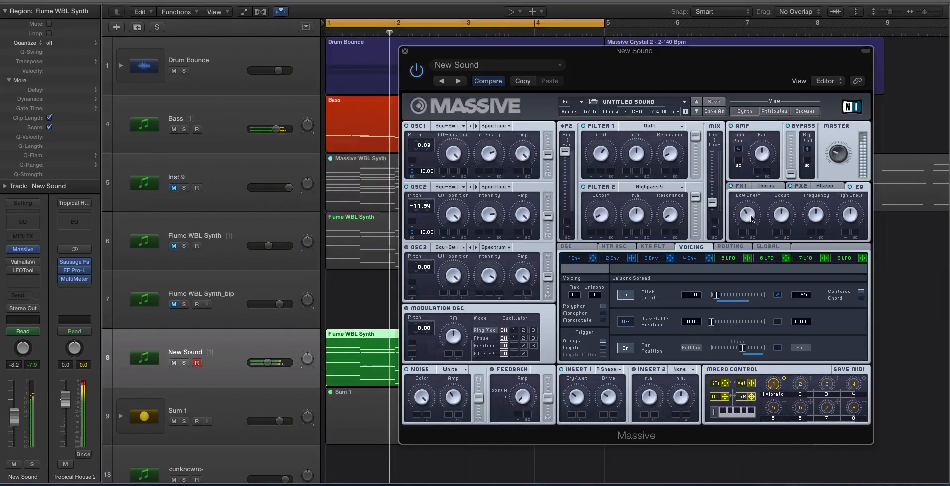
Review the envelope 4 shape and the oscillator vibrato settings, and audition the soloed synth.
click(693, 258)
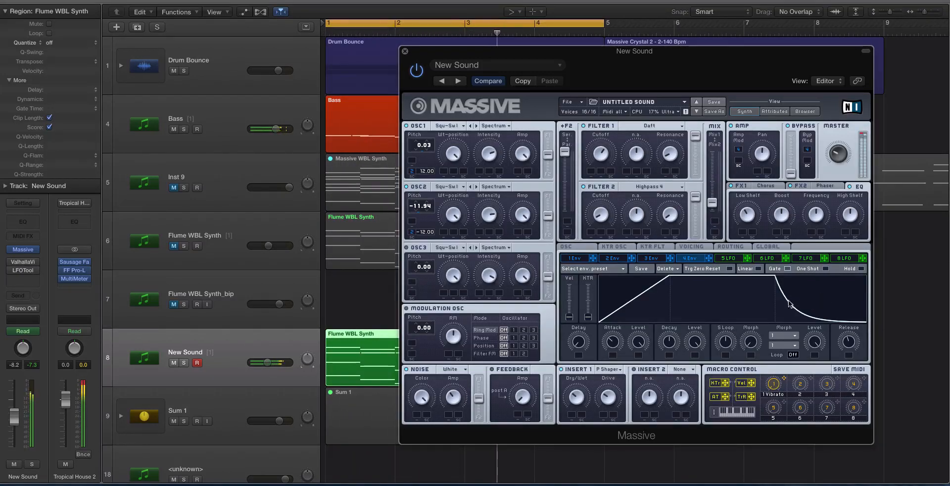
key(space)
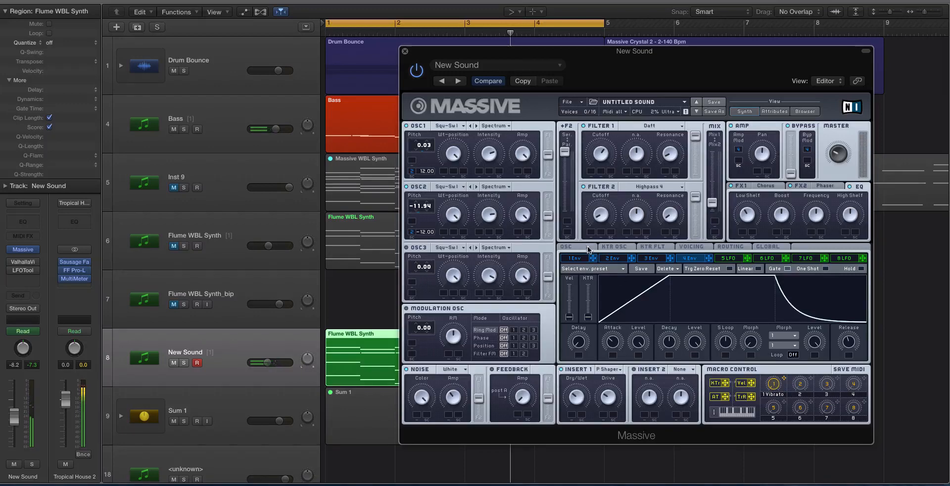
click(574, 247)
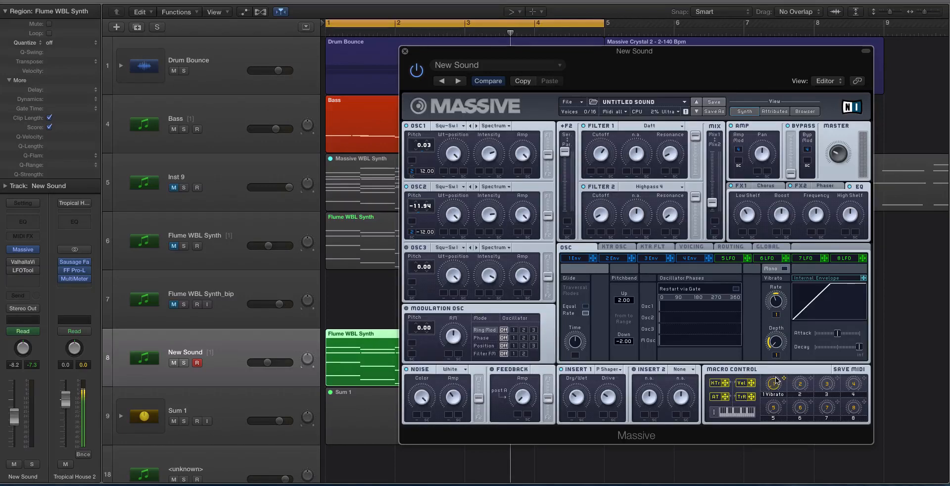
key(space)
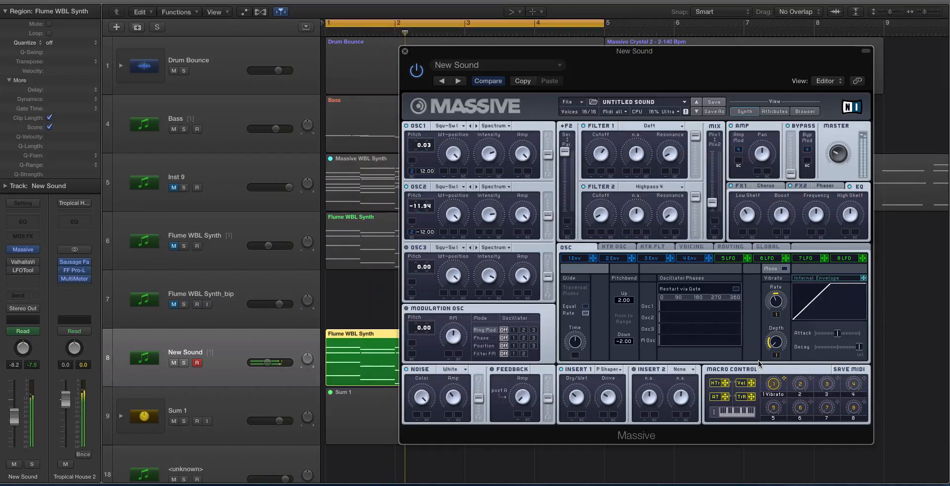
Crossfade LFO 5 fully to the sine curve, assign it to Filter 1 Cutoff, Noise Amp and Insert 1 Dry/Wet, and audition.
click(727, 258)
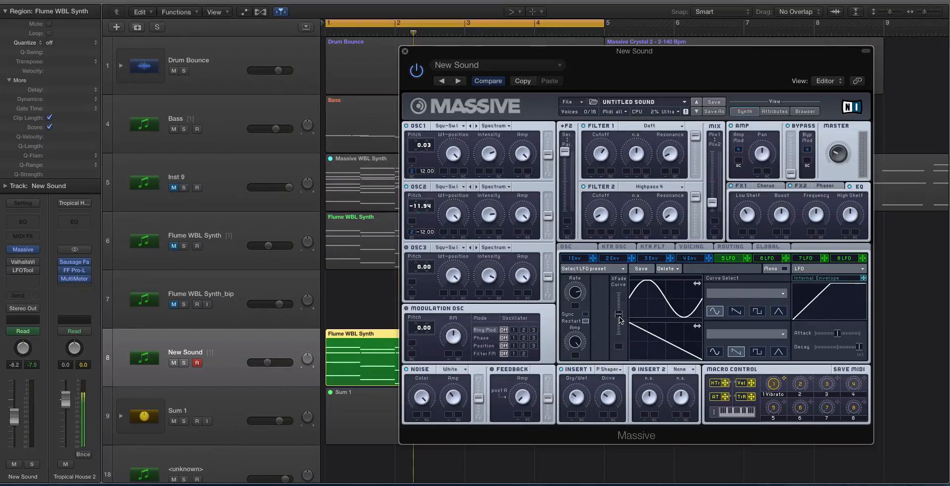
drag(619, 315, 617, 272)
drag(746, 258, 591, 170)
drag(747, 258, 450, 424)
drag(748, 261, 572, 414)
key(space)
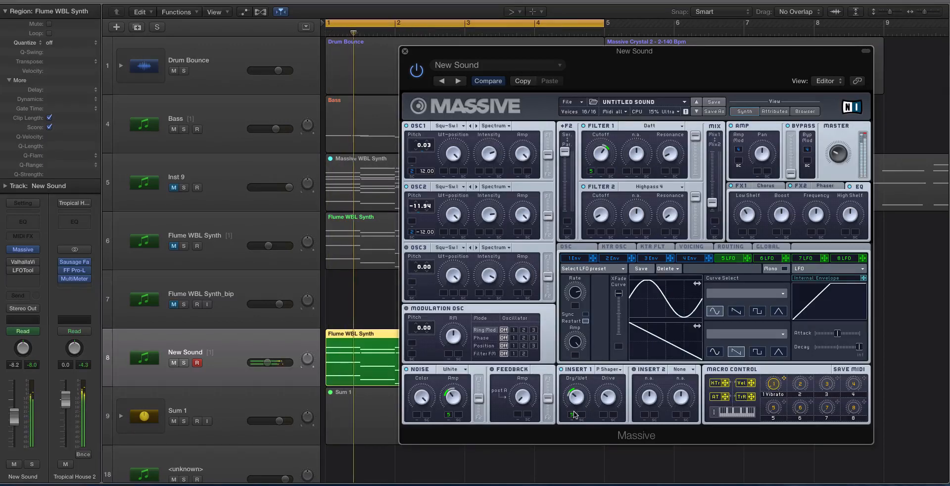
key(space)
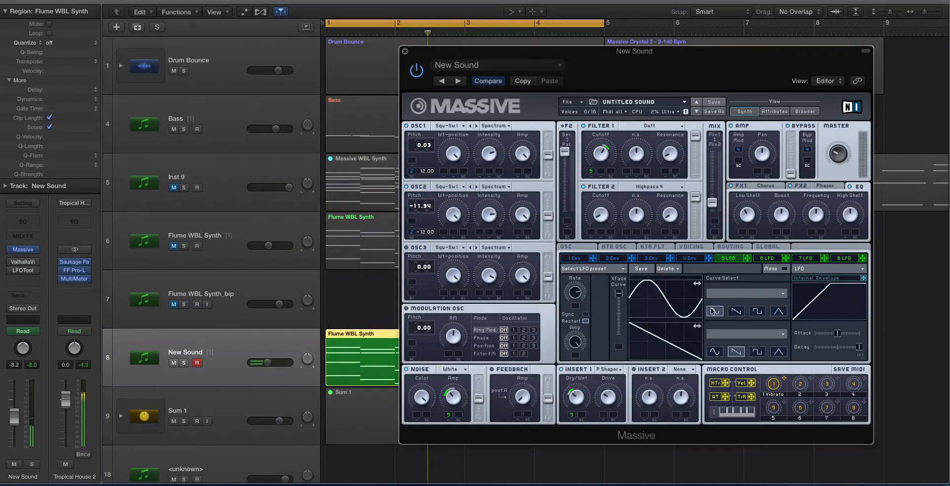
Modulate the oscillator pitches with LFO 5, by 0.03 on OSC2 and 0.07 on OSC1, and audition the result.
drag(747, 258, 413, 223)
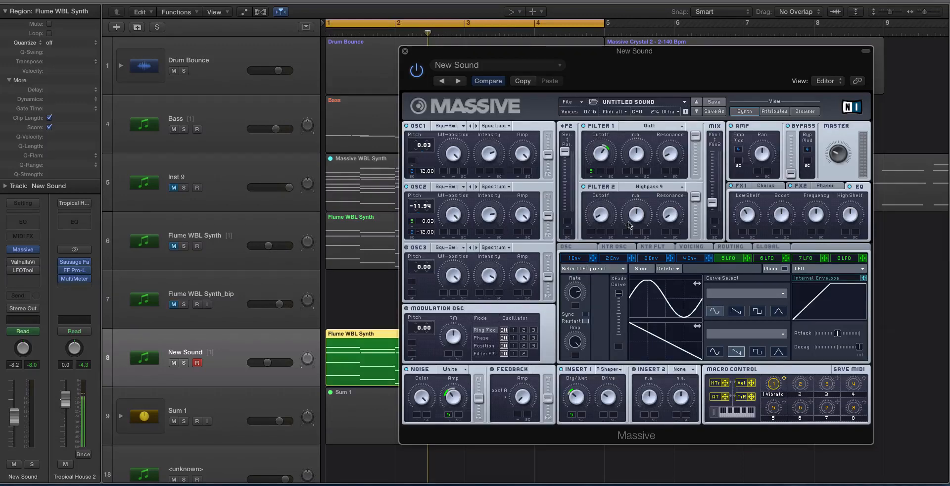
drag(745, 259, 413, 159)
key(space)
key(space)
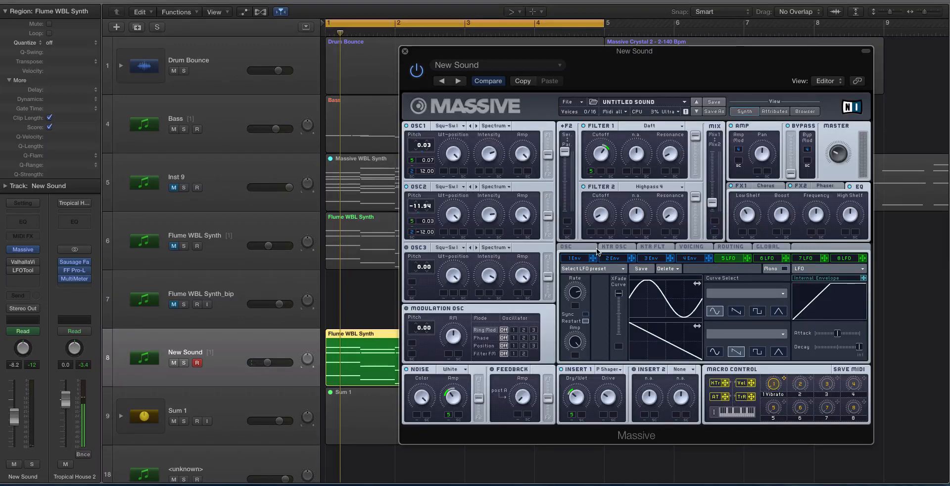
Assign envelope 1 to the Rate of LFO 5 and audition the changing modulation speed.
click(568, 259)
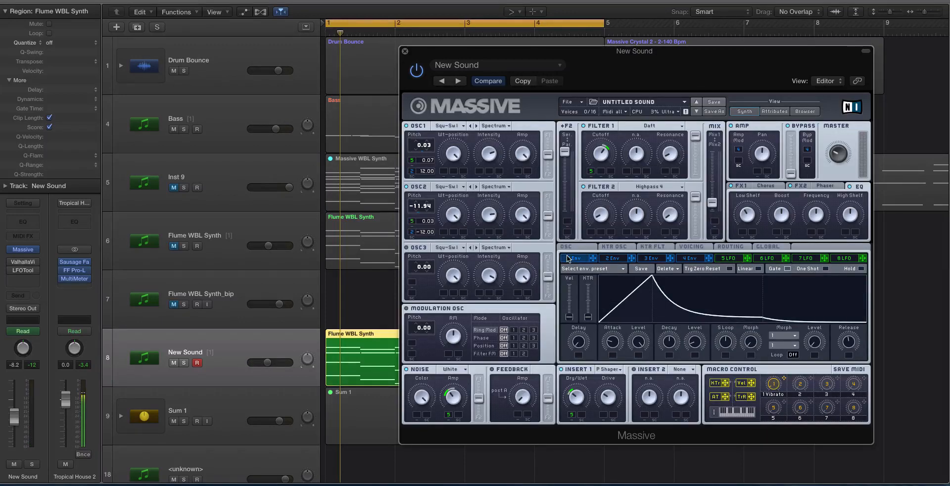
click(726, 258)
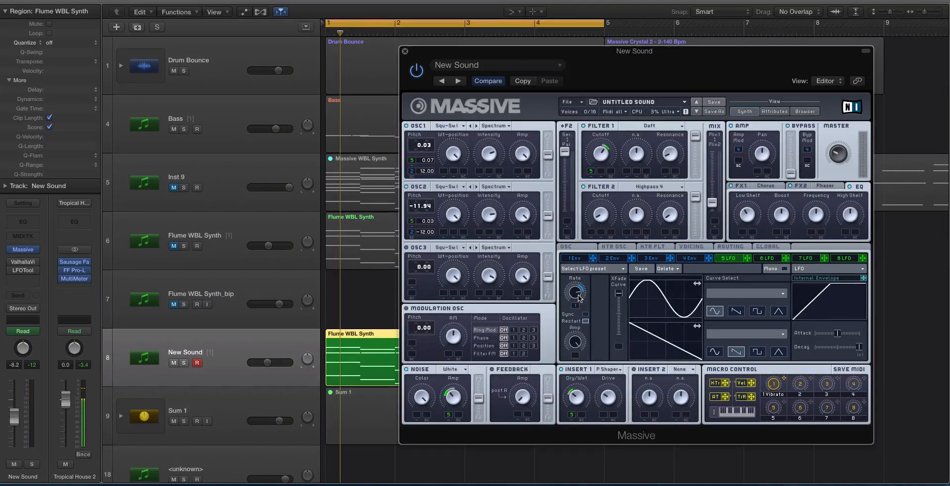
key(space)
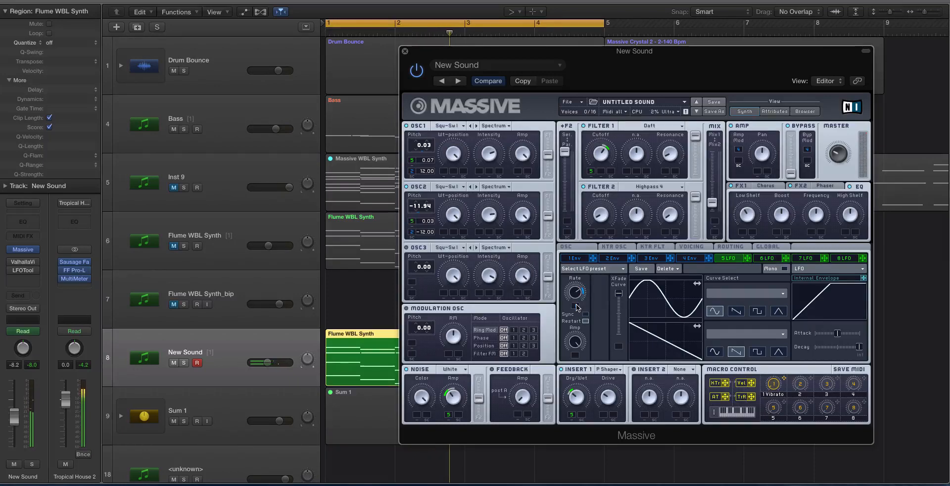
key(space)
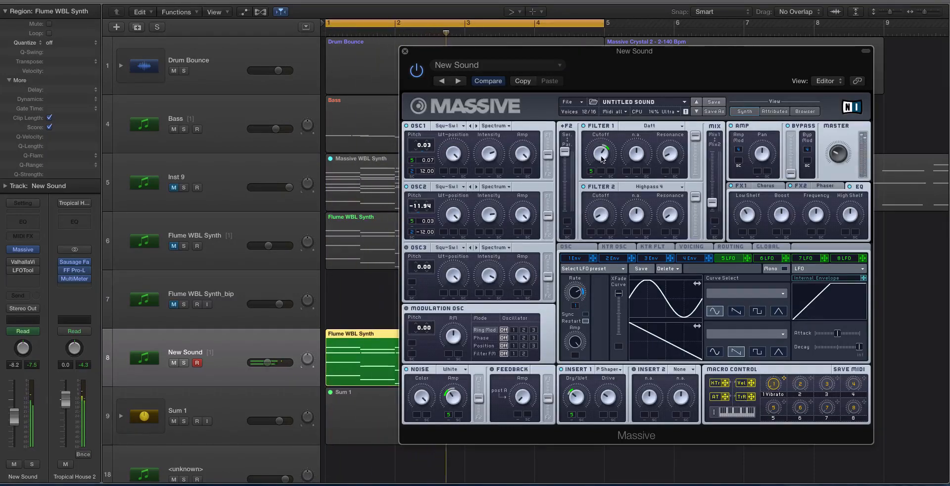
Shift the filter mix slightly toward Filter 2, then unsolo New Sound and play it with the other tracks.
drag(712, 205, 713, 209)
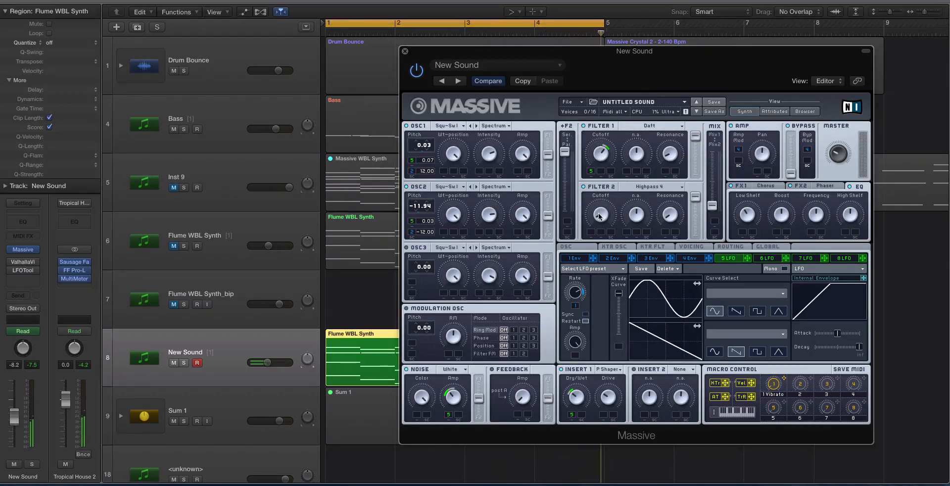
key(space)
key(ctrl+s)
key(space)
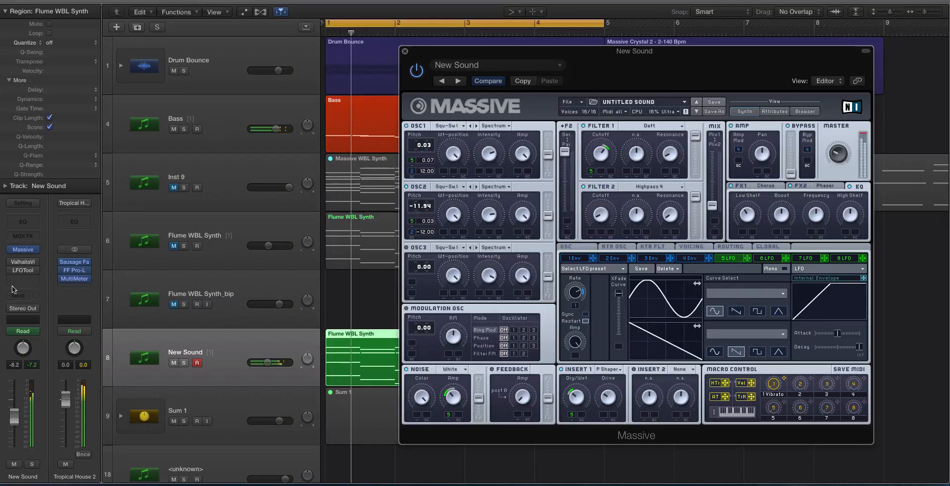
Enable the Valhalla and LFOTool inserts on New Sound, set its volume to -6.0 dB, and replay the mix.
key(space)
click(11, 263)
click(11, 270)
key(v)
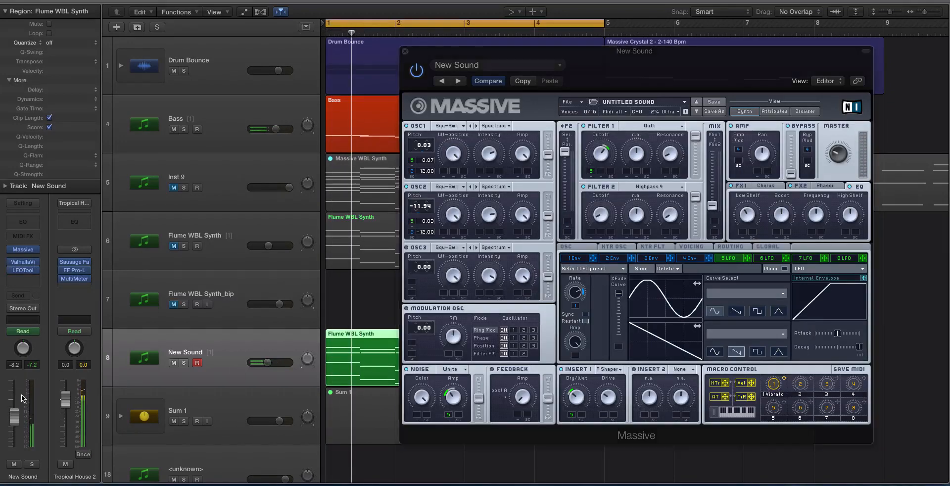
drag(20, 411, 20, 407)
key(space)
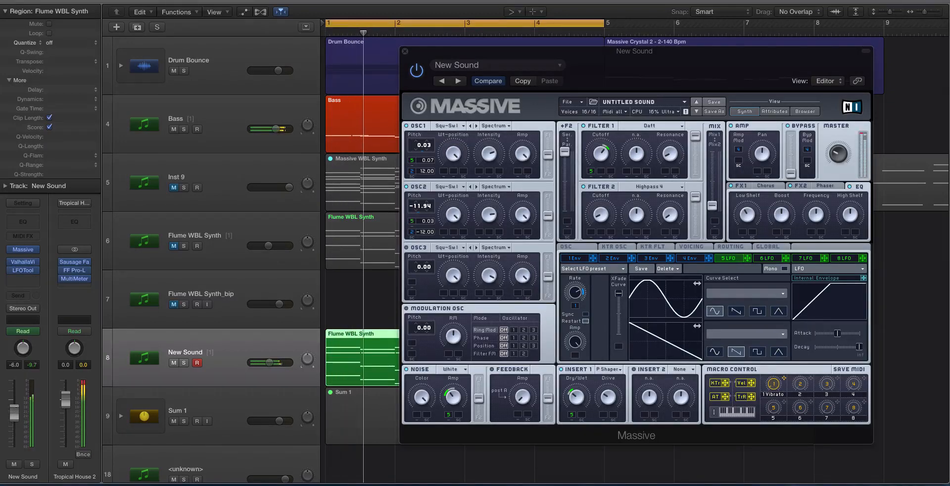
Inspect the LFOTool volume curve, bypass the plug-in, and close the LFOTool and Massive windows.
click(21, 272)
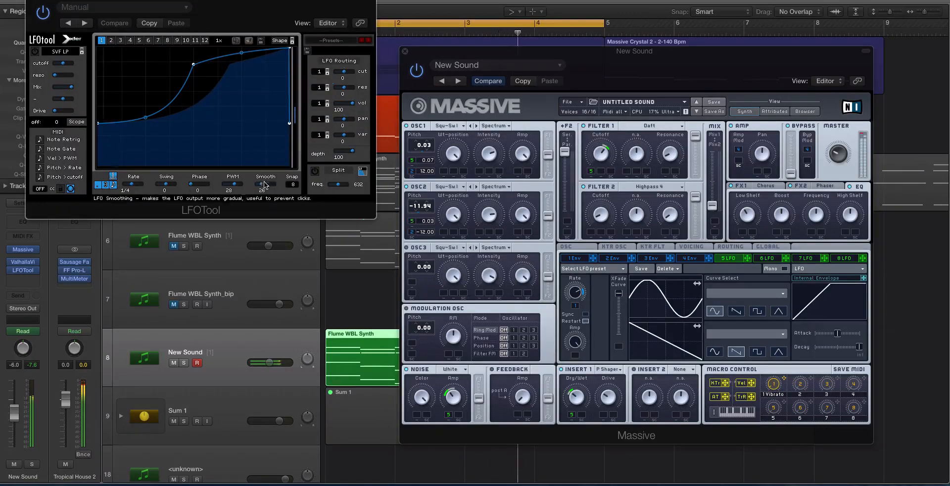
click(32, 0)
click(405, 51)
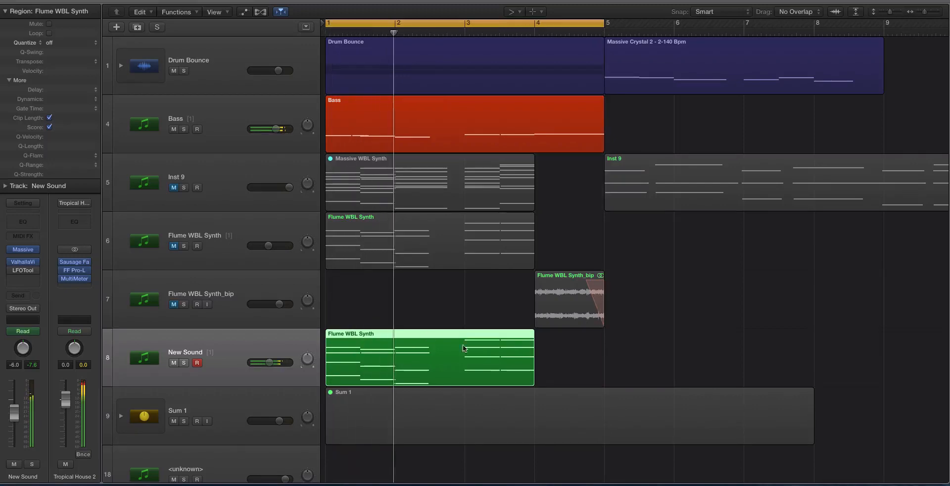
Solo New Sound, replay it from the start with taller tracks, and reopen Massive to review the patch.
key(ctrl+s)
key(Return)
key(super+Down)
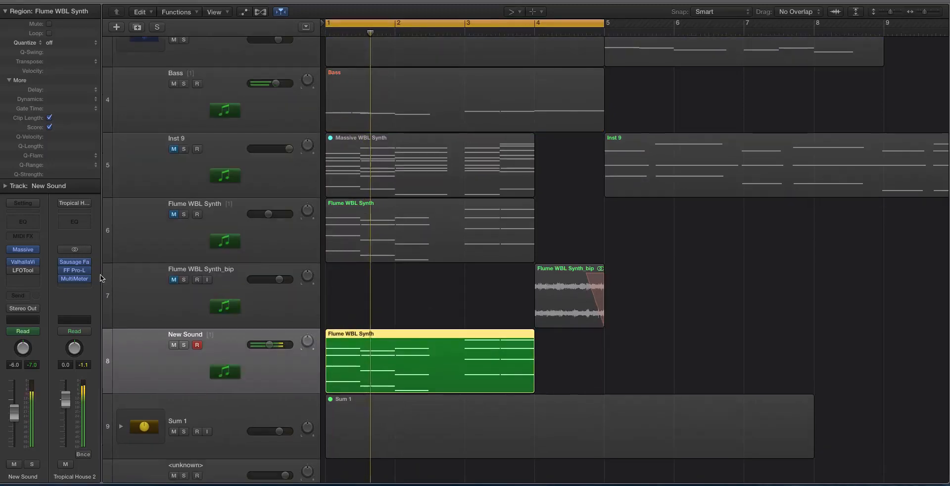
click(23, 249)
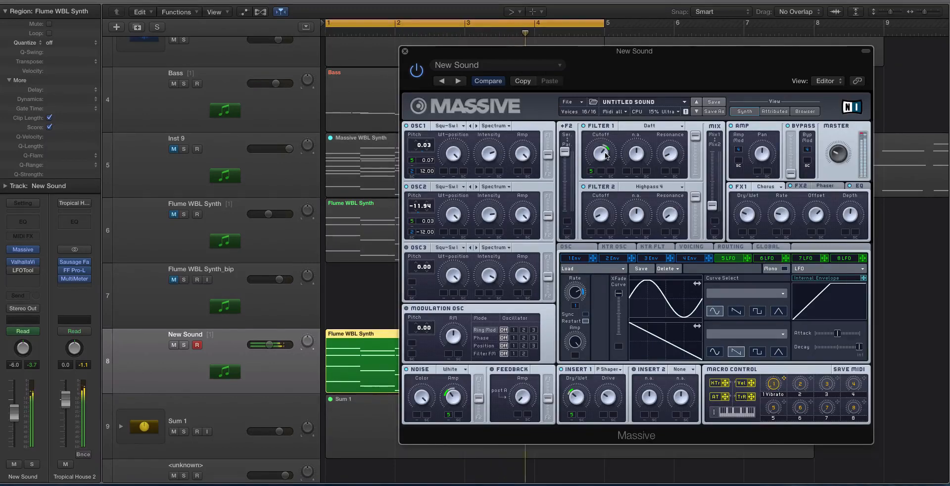
Close Massive, stop playback with New Sound unsoloed, and turn off record enable on that track.
click(405, 51)
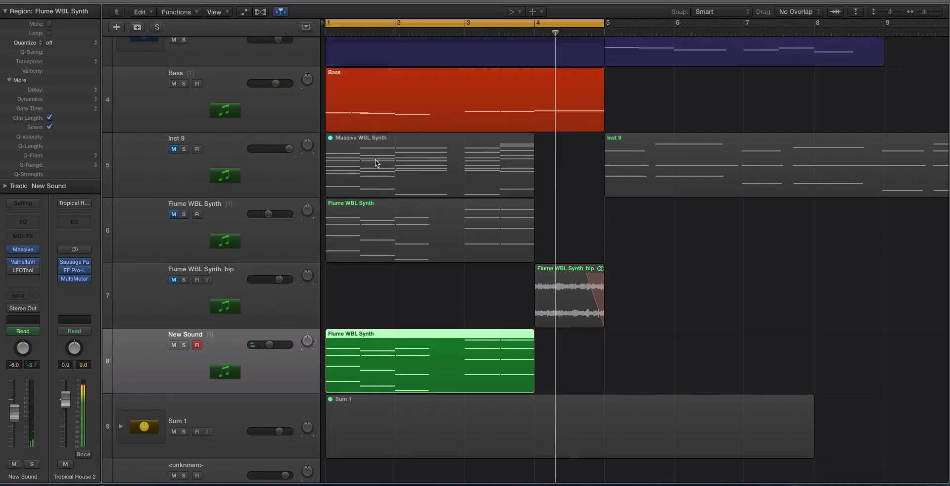
click(301, 286)
click(357, 337)
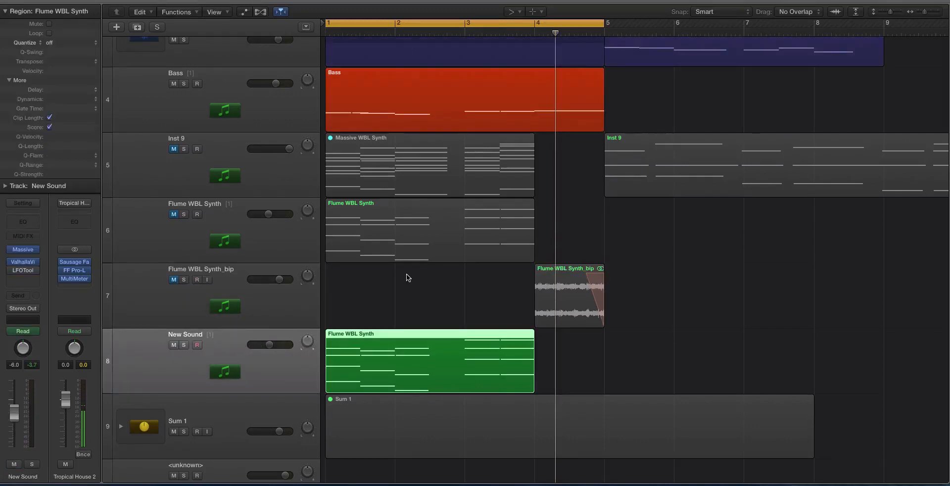